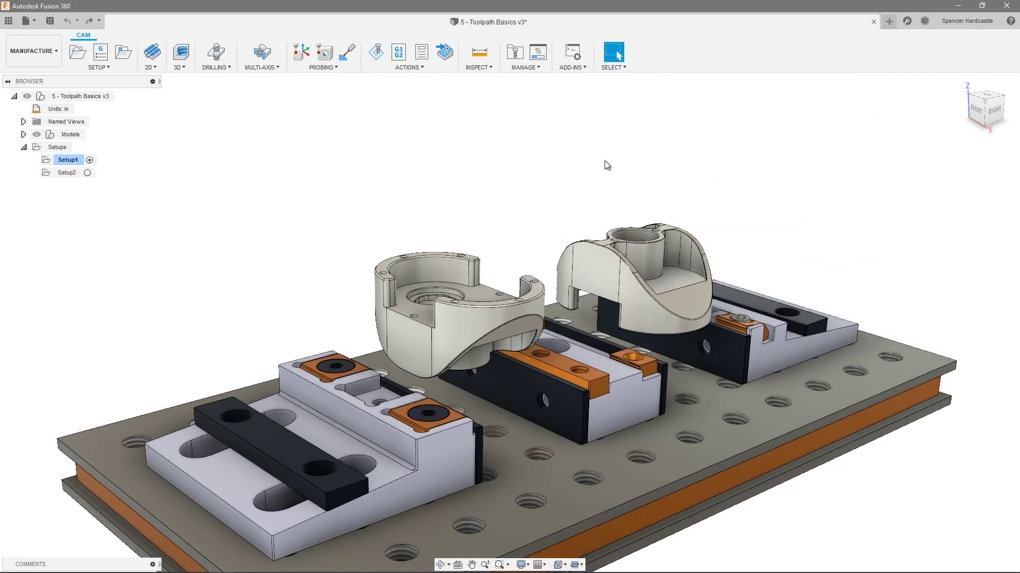
Step: Browse the 2D, 3D, Drilling, Multi-Axis and Probing toolpath strategy menus
click(150, 66)
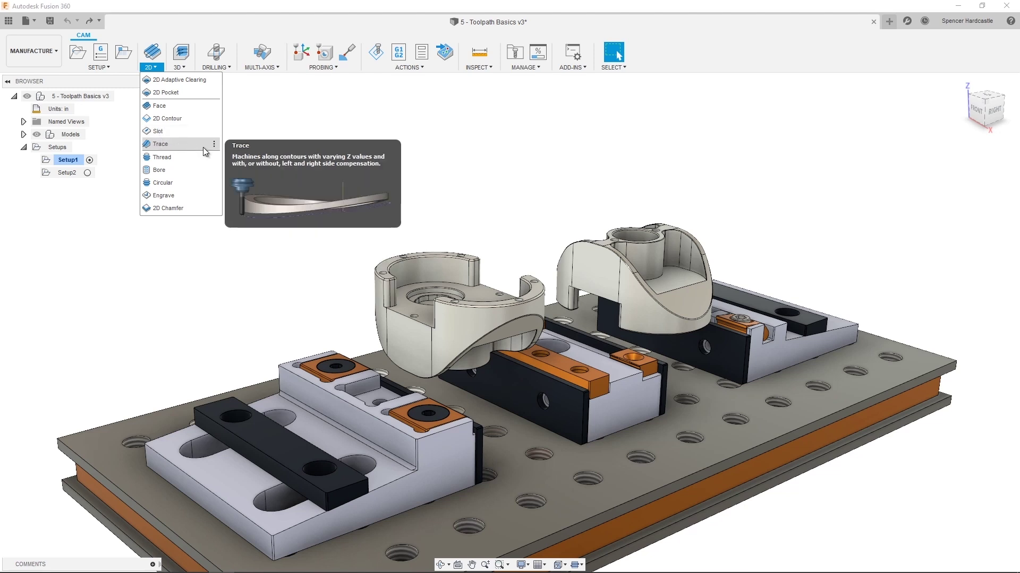
click(183, 68)
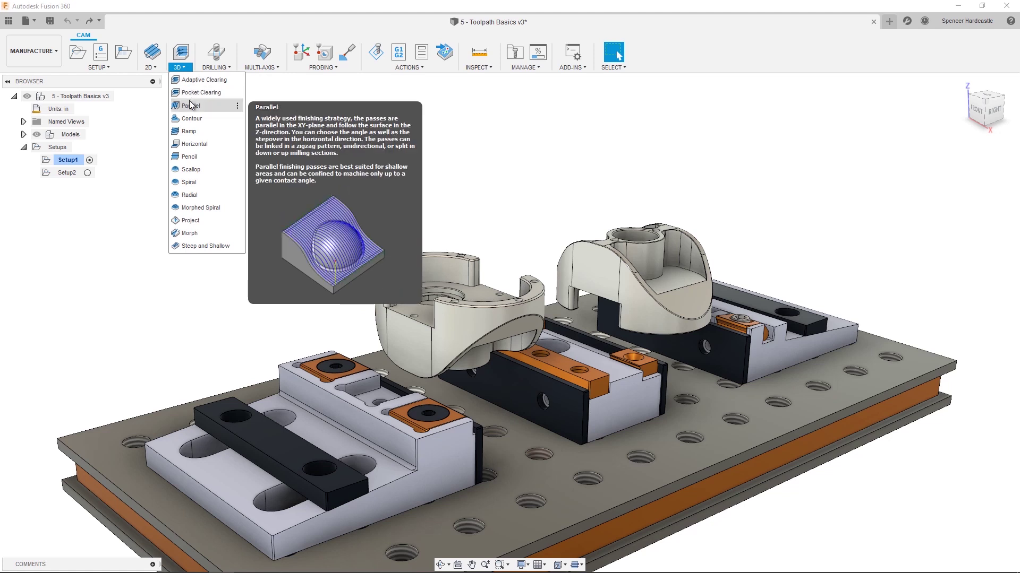
click(228, 68)
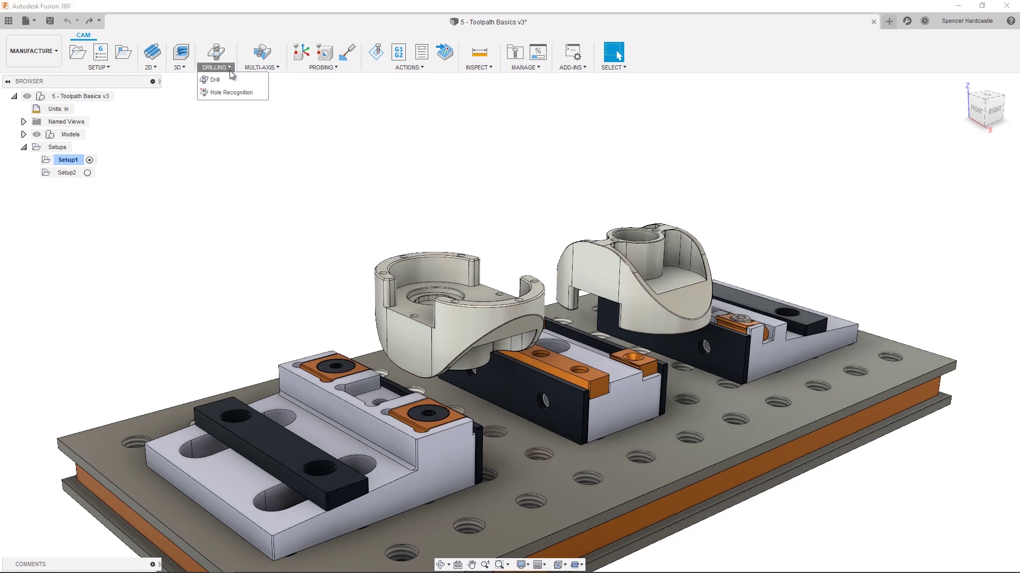
click(262, 67)
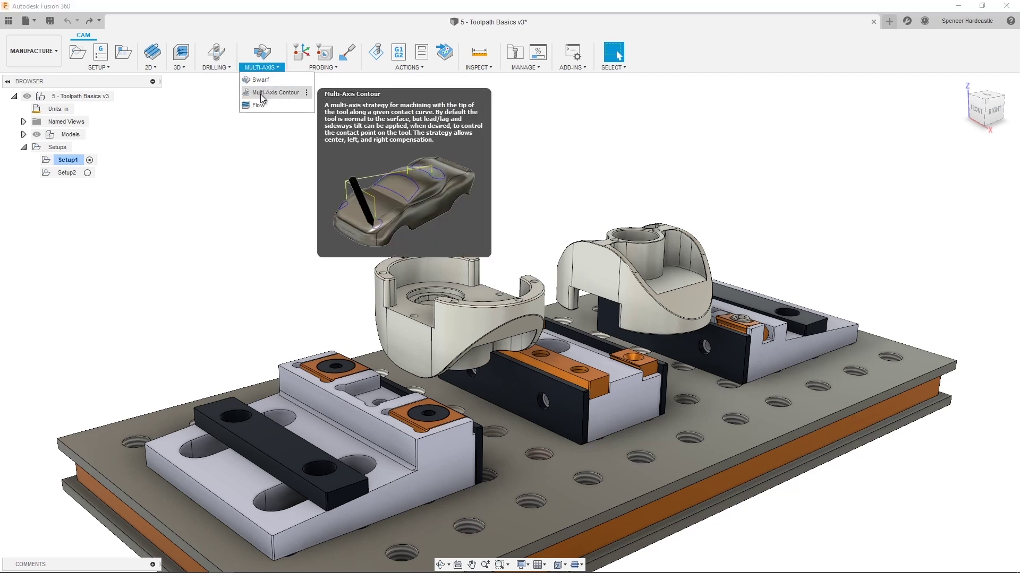
click(317, 69)
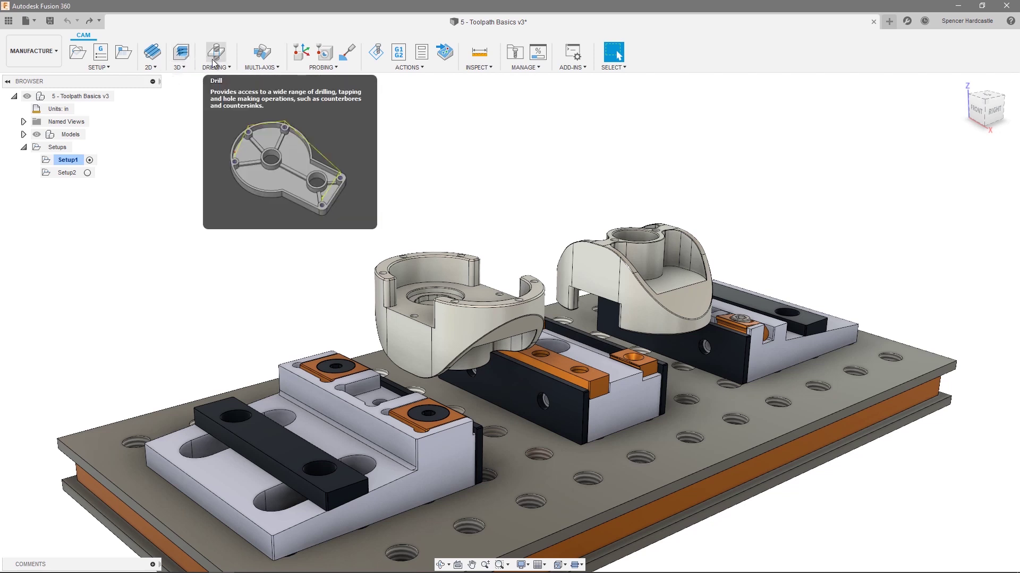
Step: Add a new Face operation, Face6, to Setup1 and widen its settings panel
scroll(135, 117, up, 5)
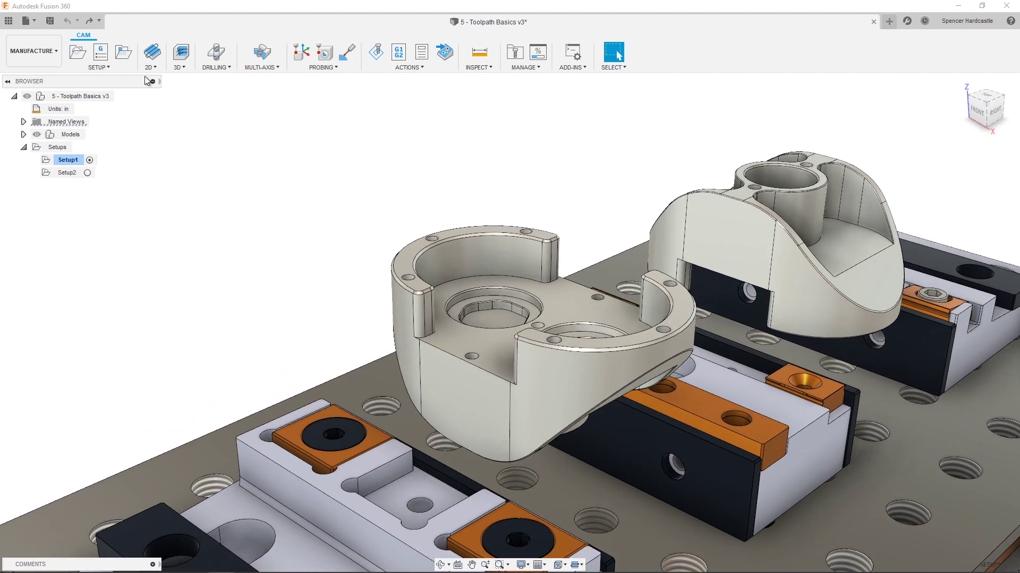
click(151, 67)
click(154, 110)
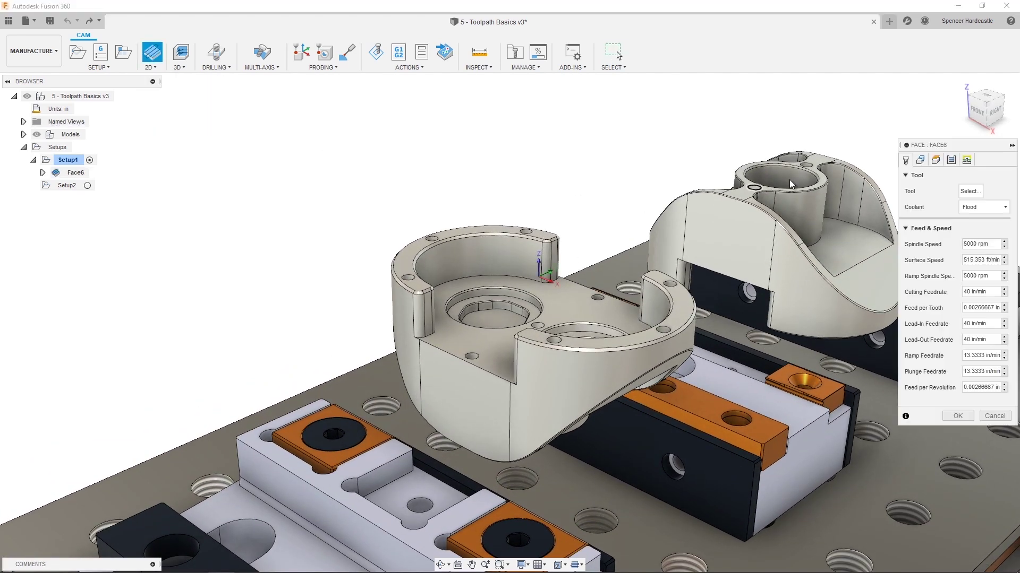
drag(898, 145, 815, 147)
Step: Review Face6's Geometry, Heights, Passes and Linking settings, ending back on Tool
click(873, 160)
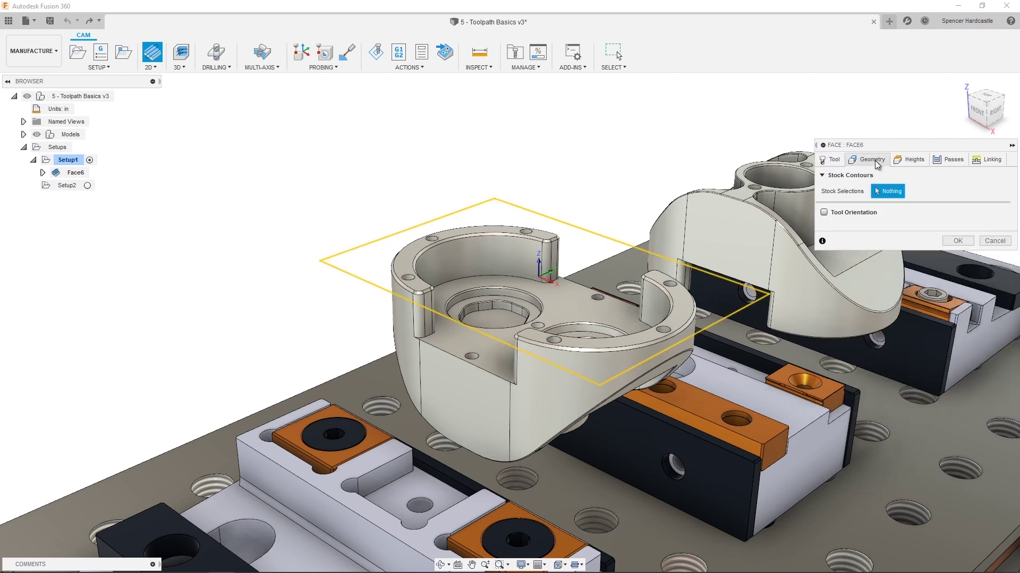
click(907, 162)
click(946, 162)
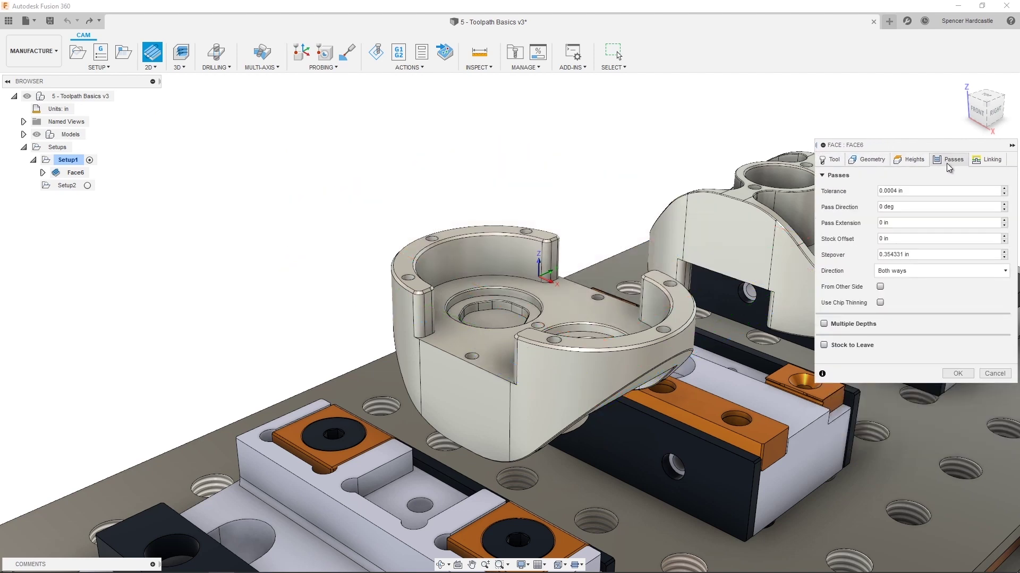
click(983, 160)
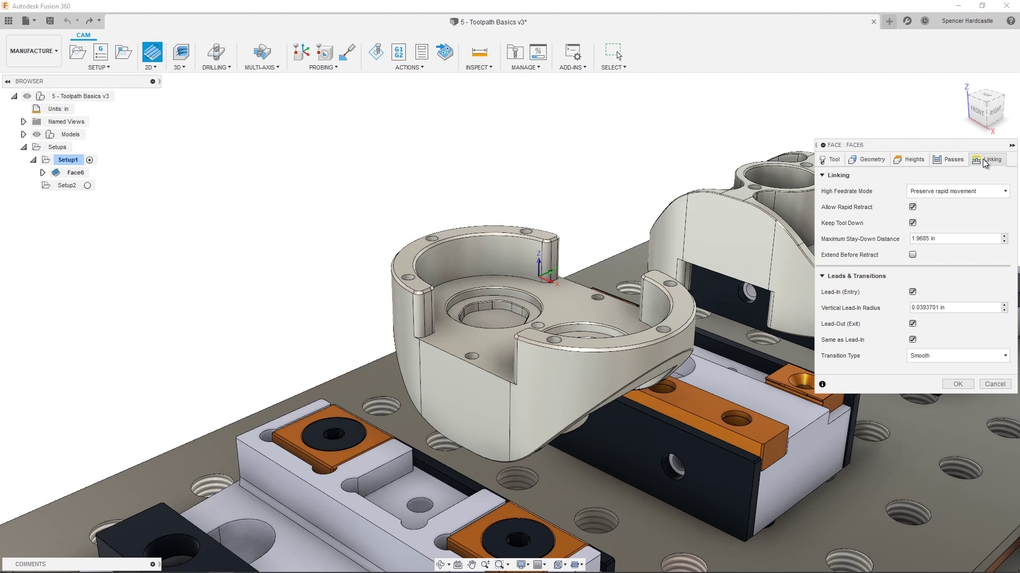
click(960, 160)
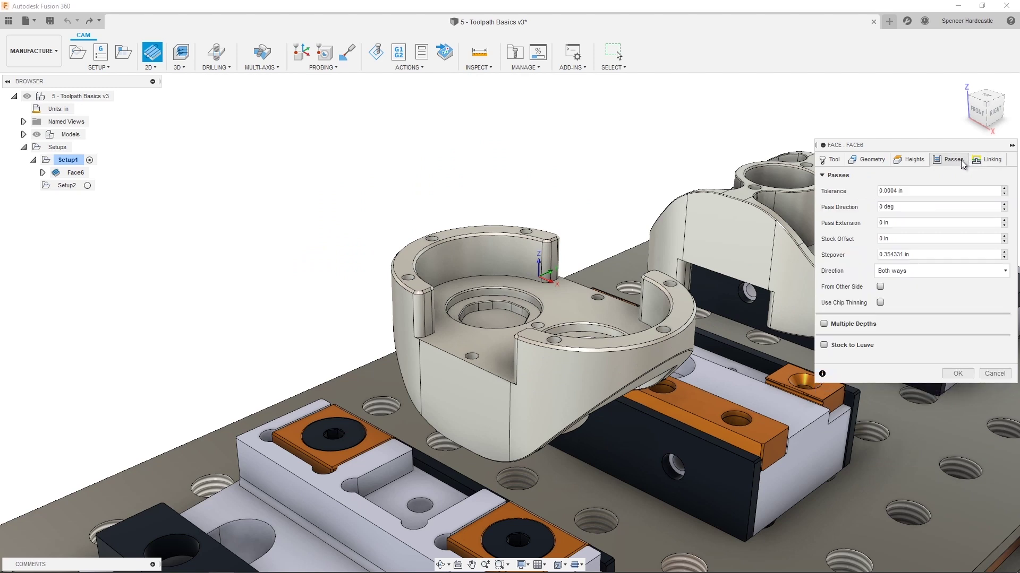
click(916, 161)
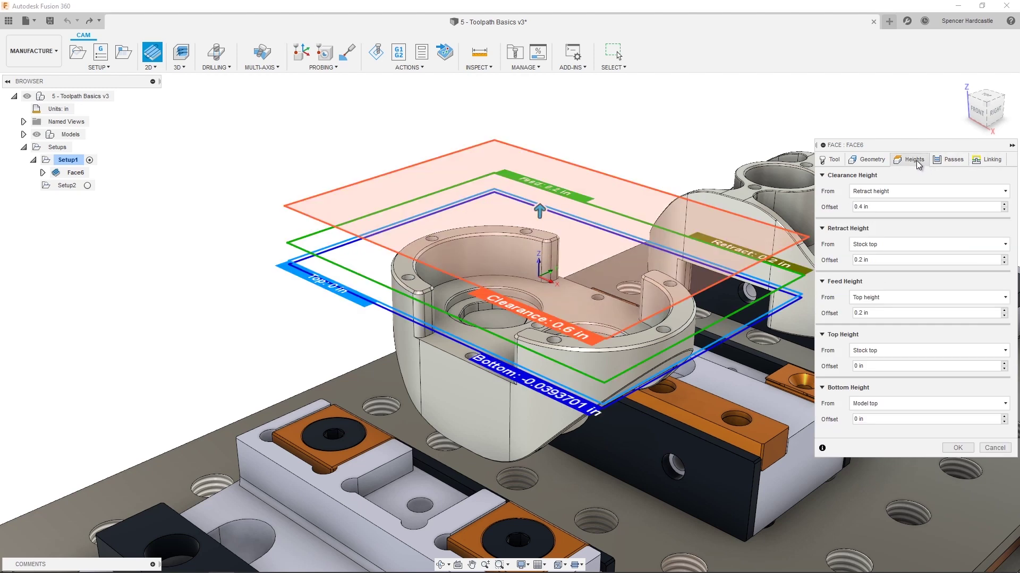
click(880, 163)
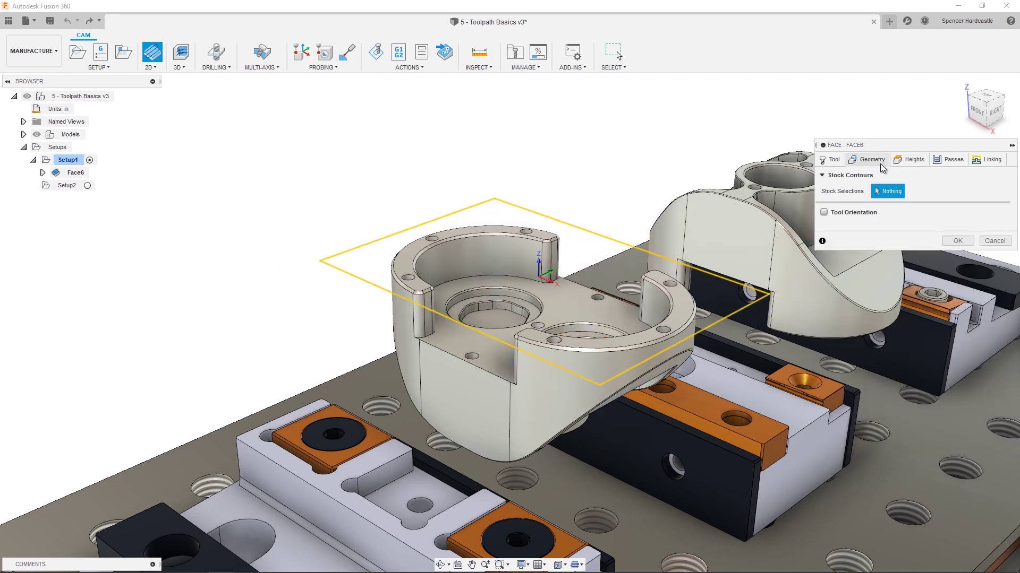
click(834, 161)
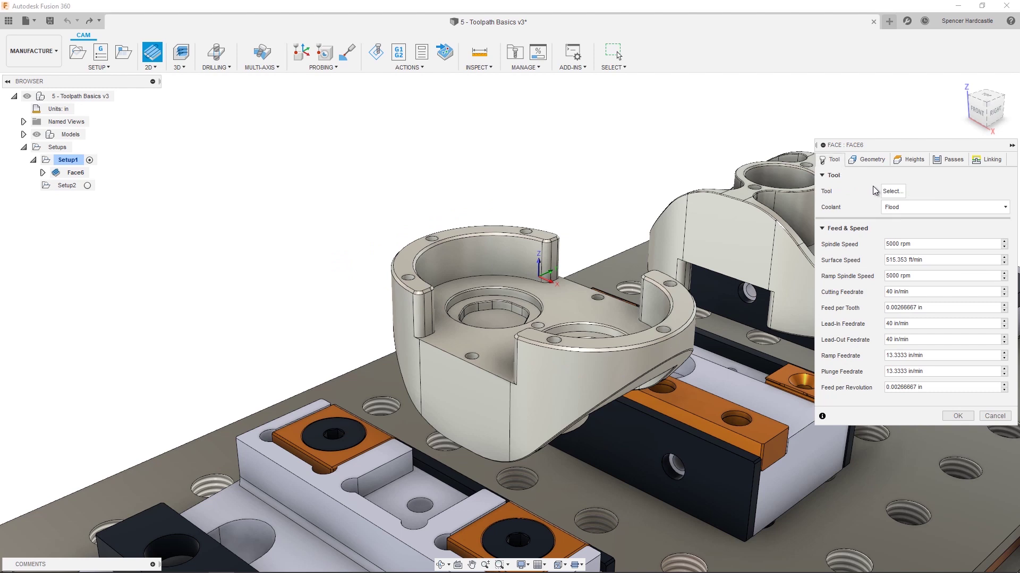
Step: Filter the tool library to face mills and assign the first 2" face mill (6500 rpm, 65 in/min)
click(892, 192)
click(336, 155)
click(484, 213)
click(628, 507)
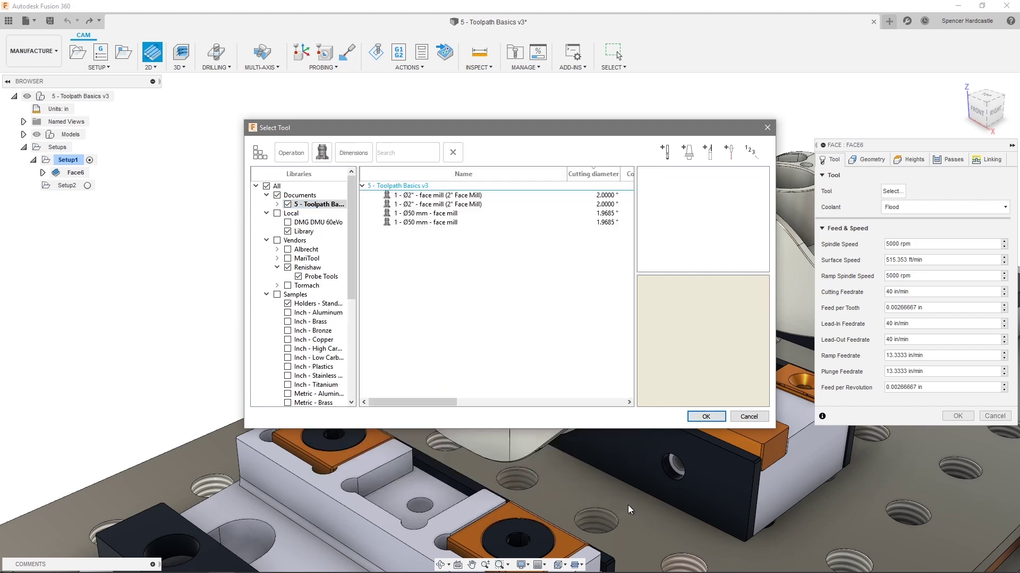
click(485, 195)
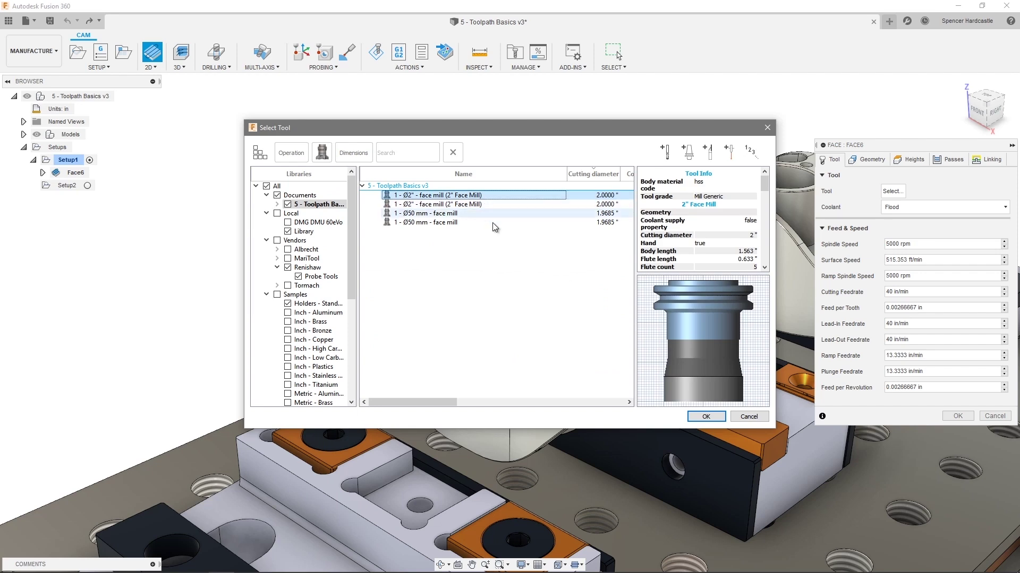
click(716, 417)
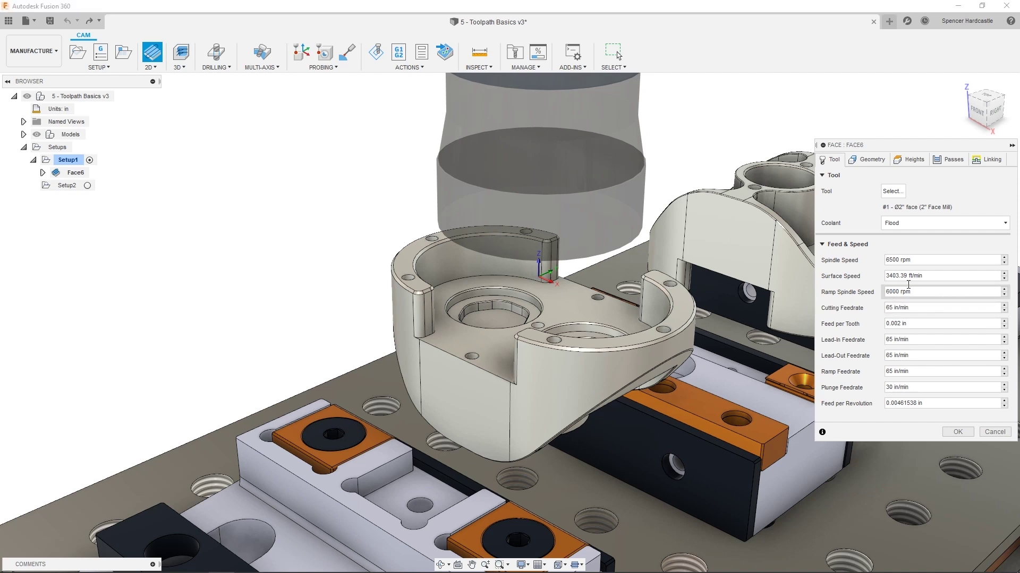
click(881, 160)
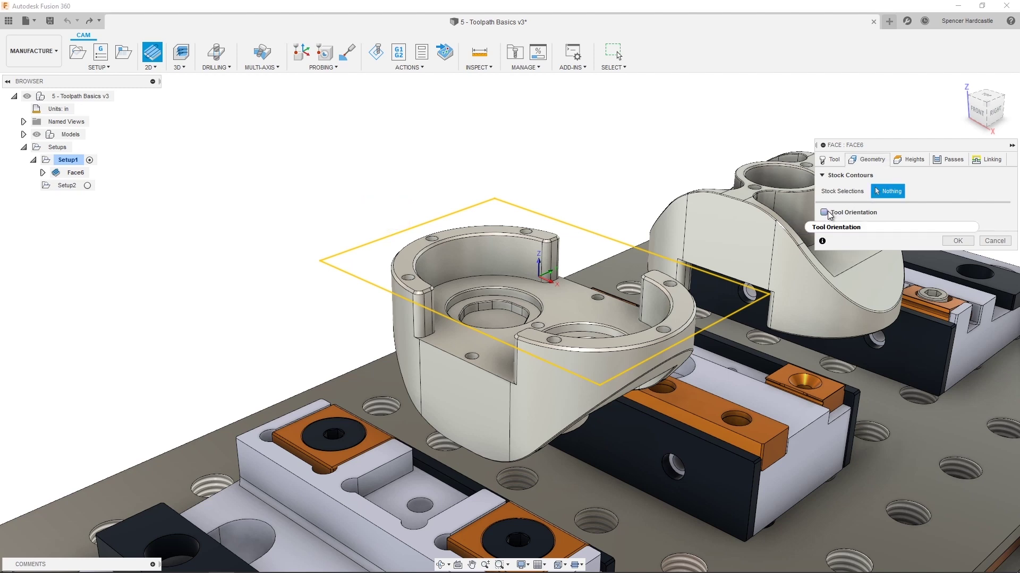
Step: Keep Top Height from stock top and set Bottom Height from Selection to the part's curved lip face
mouse_move(829, 215)
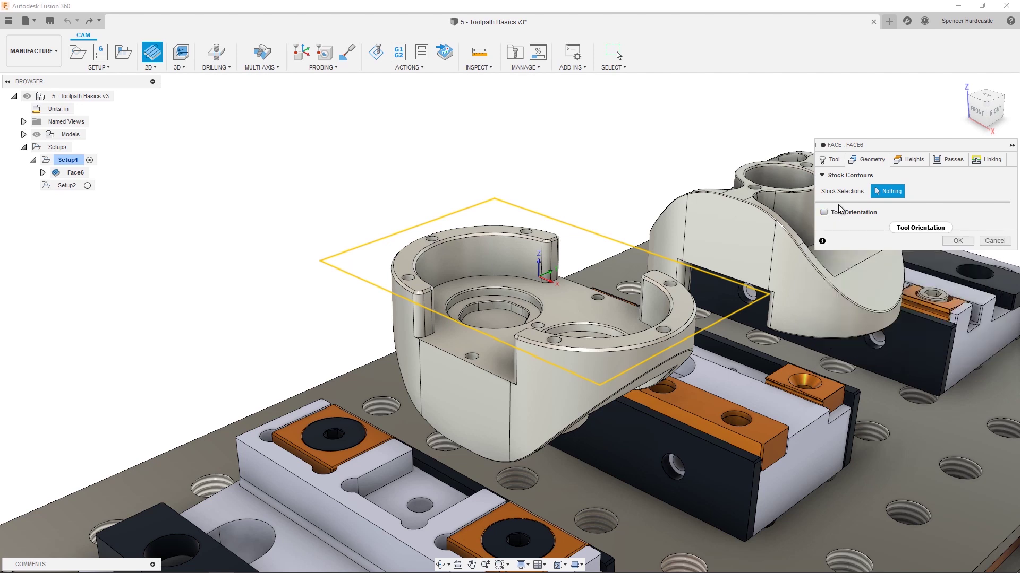
click(907, 160)
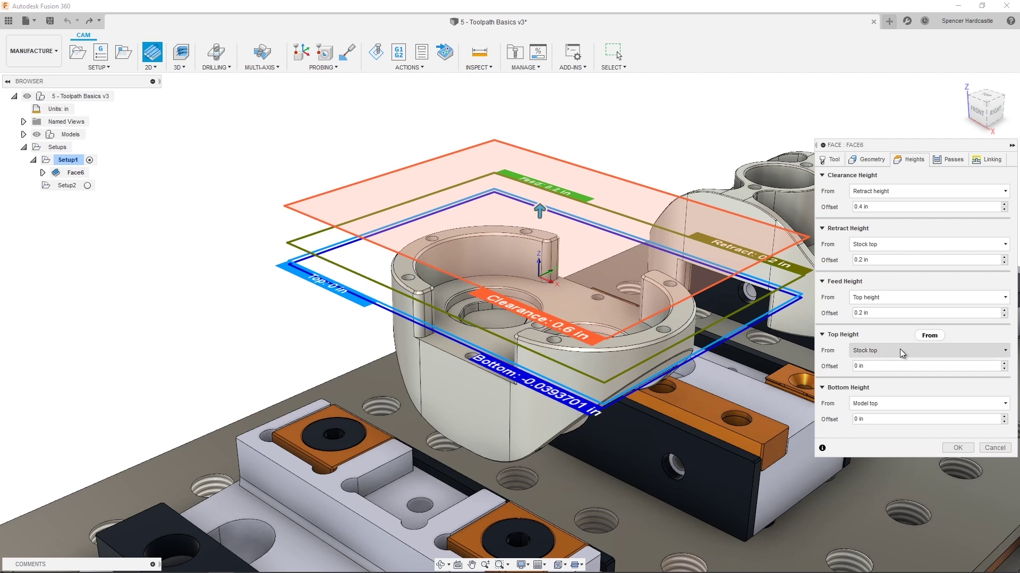
mouse_move(899, 349)
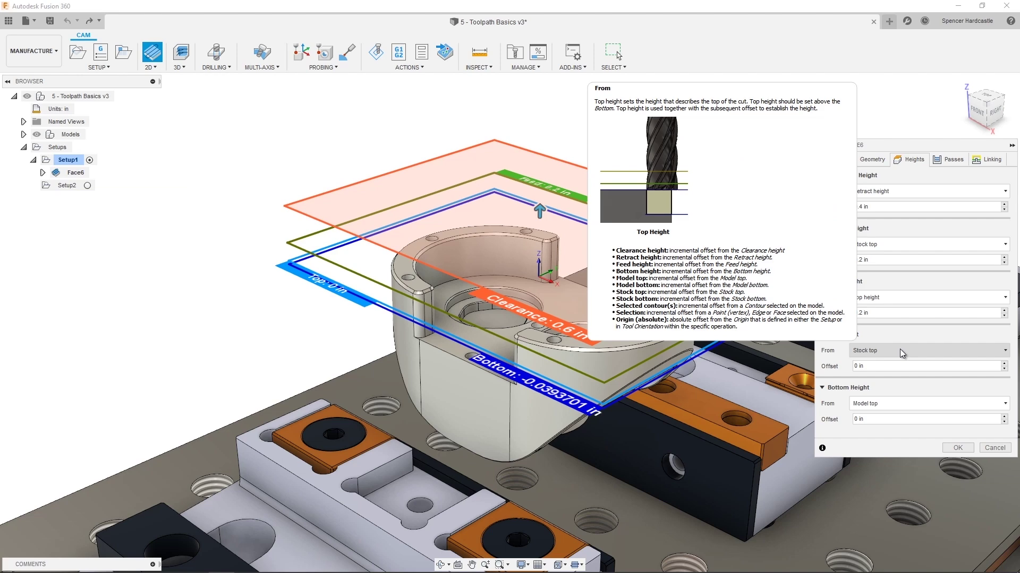
click(900, 349)
click(904, 434)
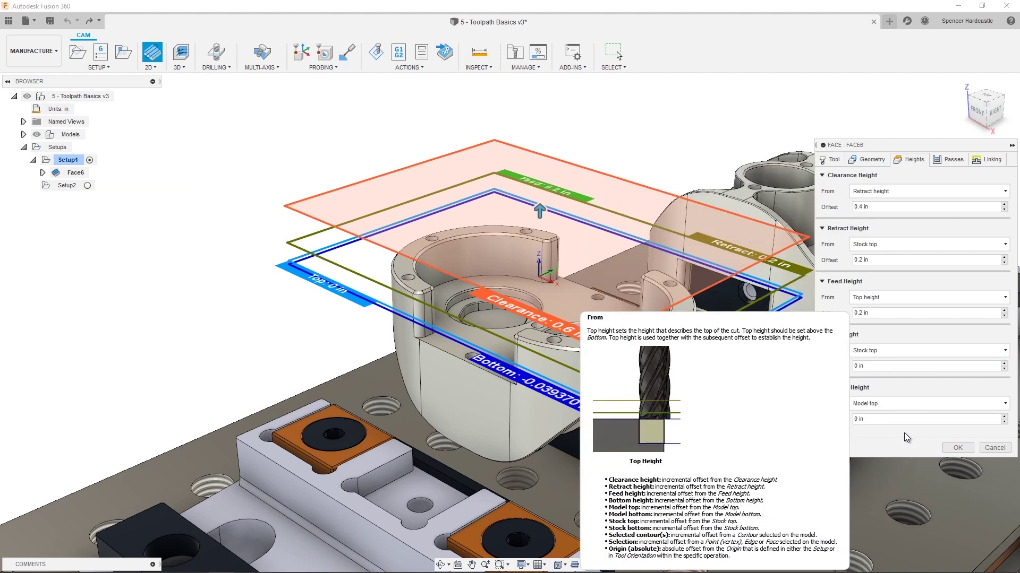
click(893, 405)
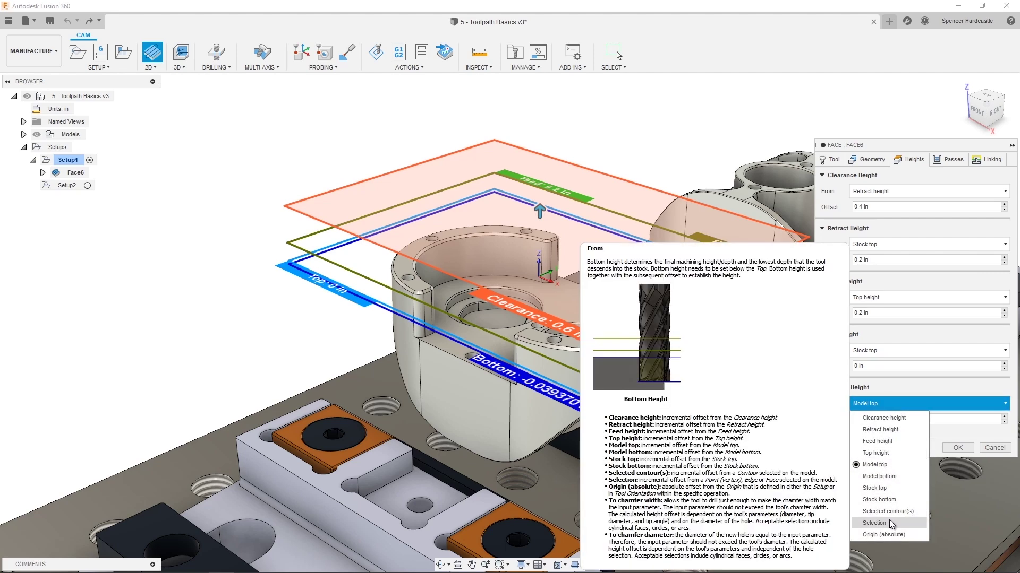
click(890, 523)
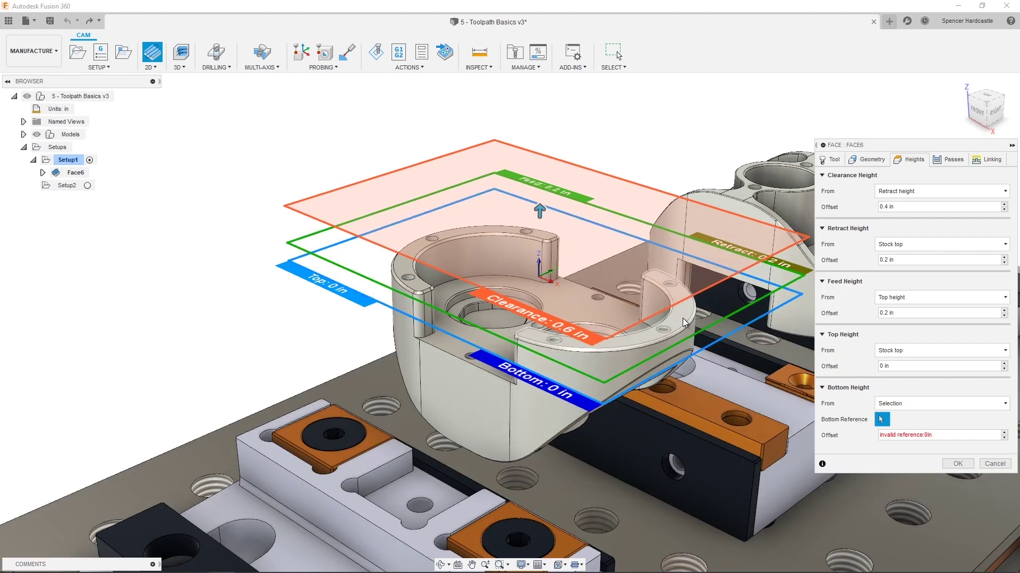
click(683, 321)
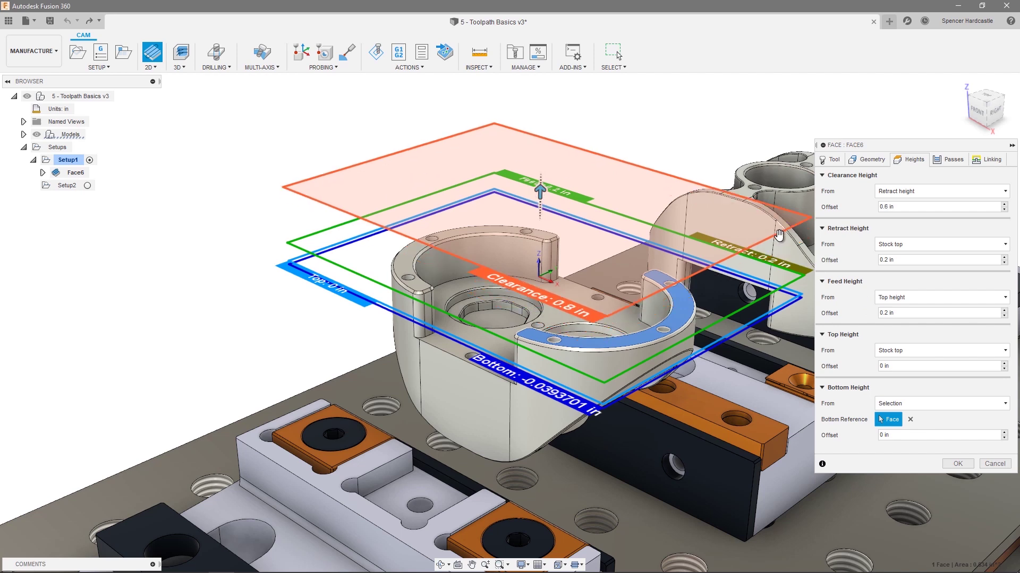
click(947, 160)
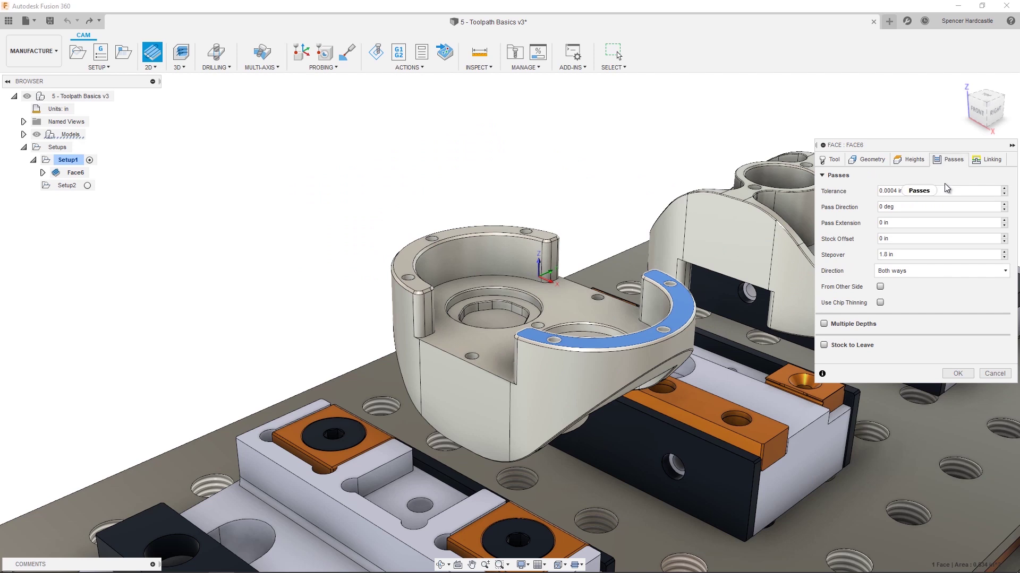
Step: Set Pass Extension to 0.5, check the Linking settings, and generate the facing toolpath
mouse_move(930, 205)
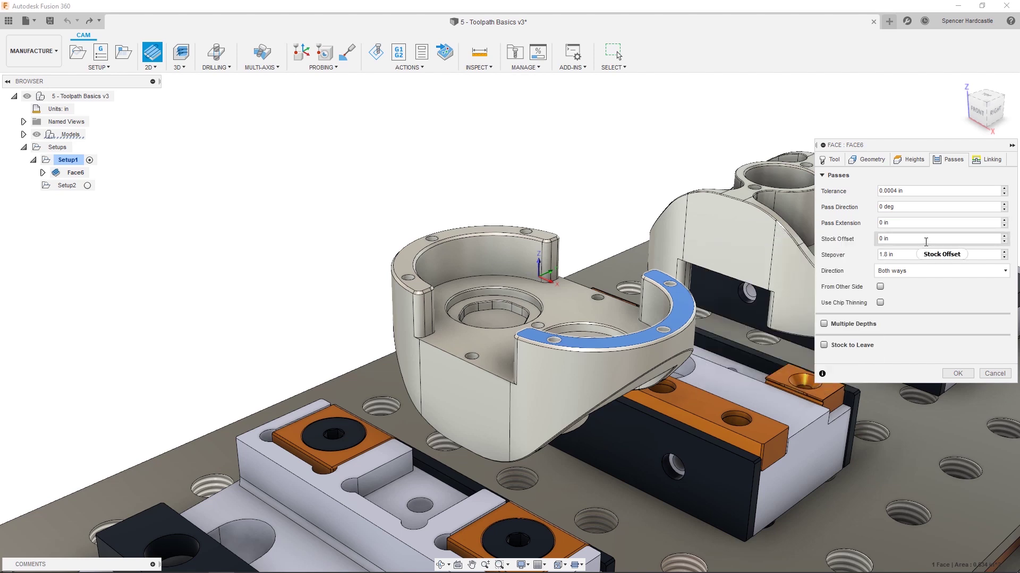
mouse_move(927, 241)
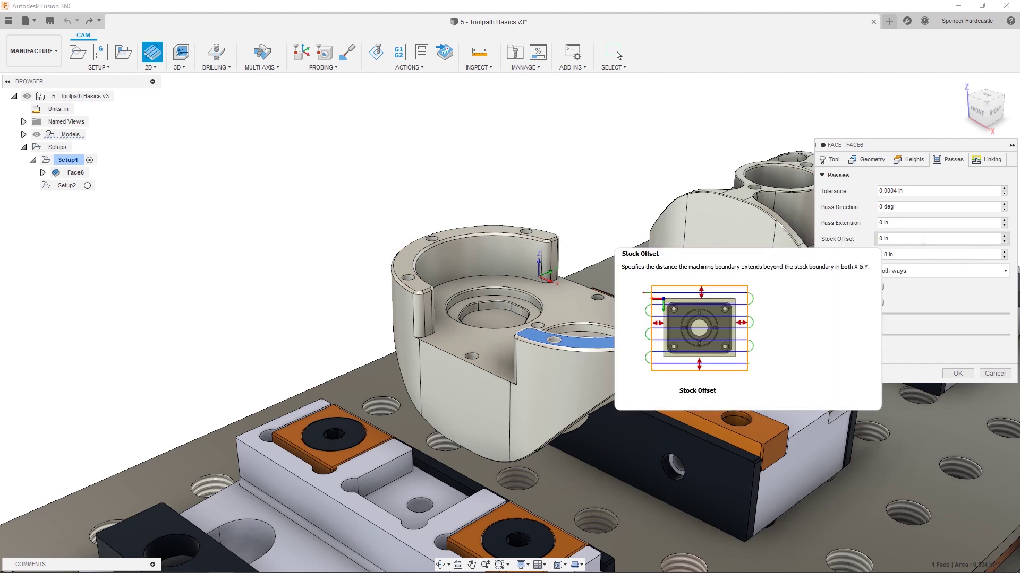
click(887, 223)
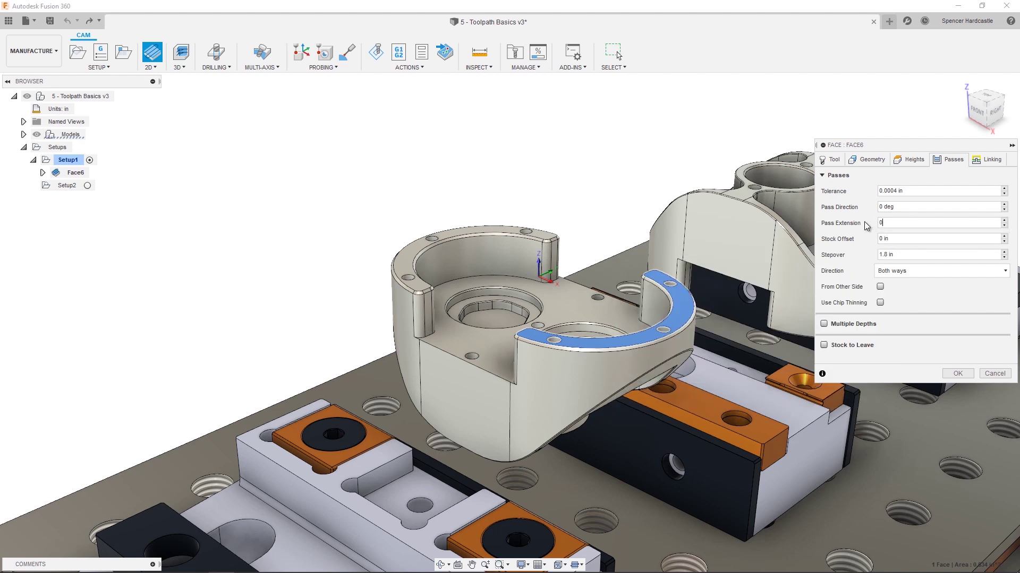
text(0.5)
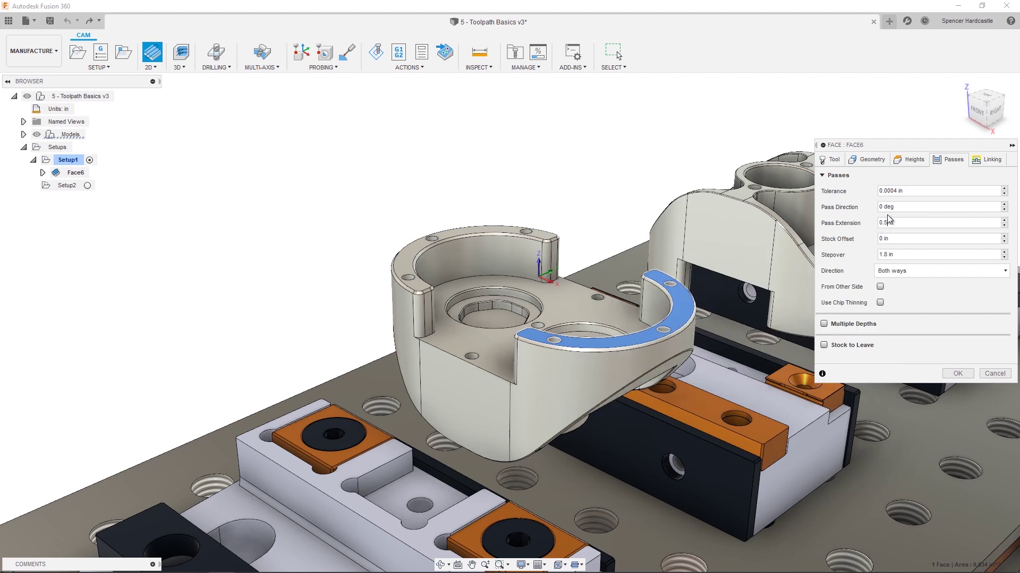
click(997, 162)
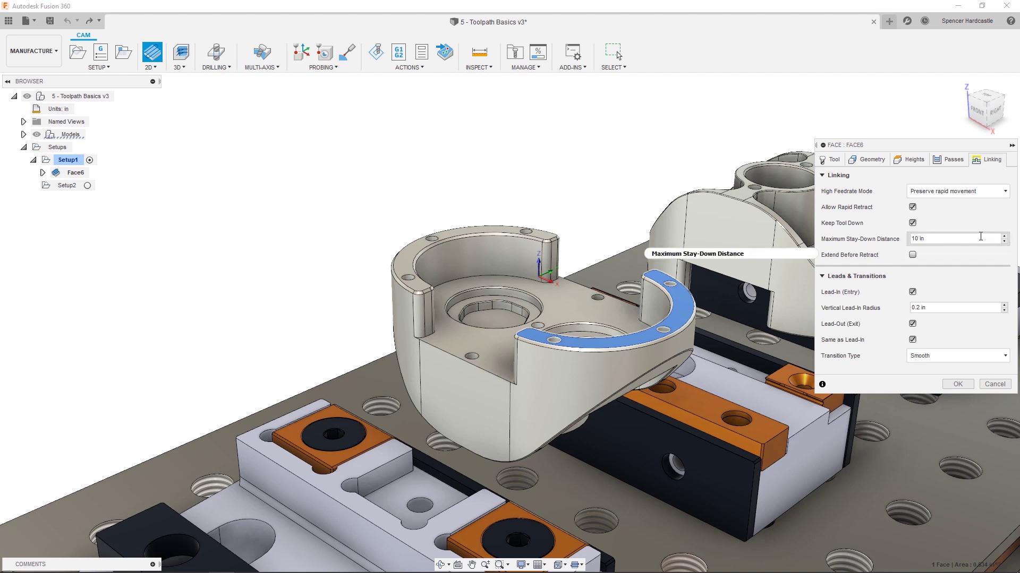
mouse_move(981, 236)
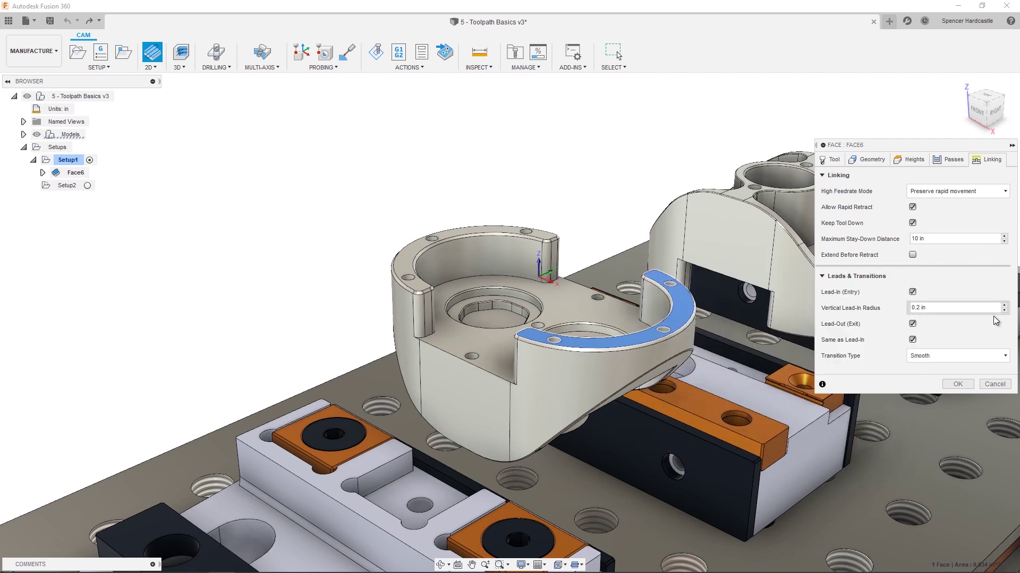
click(958, 384)
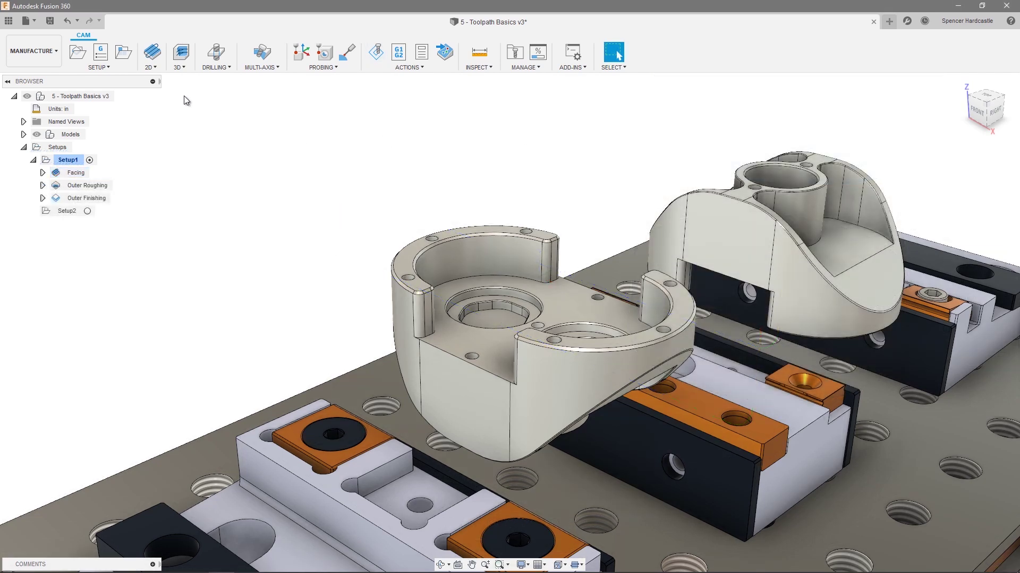
Step: Create a 2D Adaptive Clearing operation using the #4 Ø1/4" flat end mill at 5000 rpm, 40 in/min
click(153, 68)
click(167, 80)
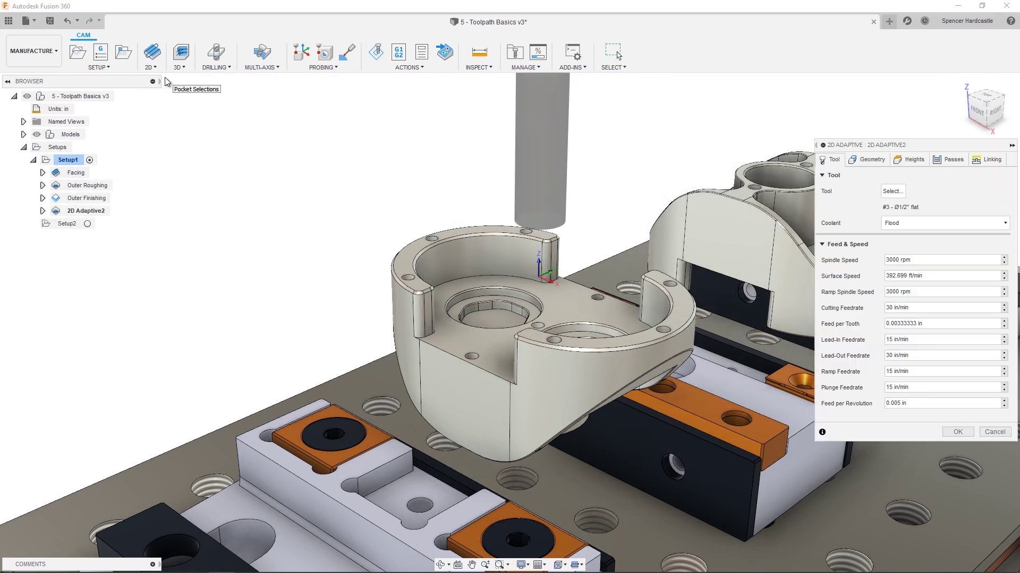
click(891, 192)
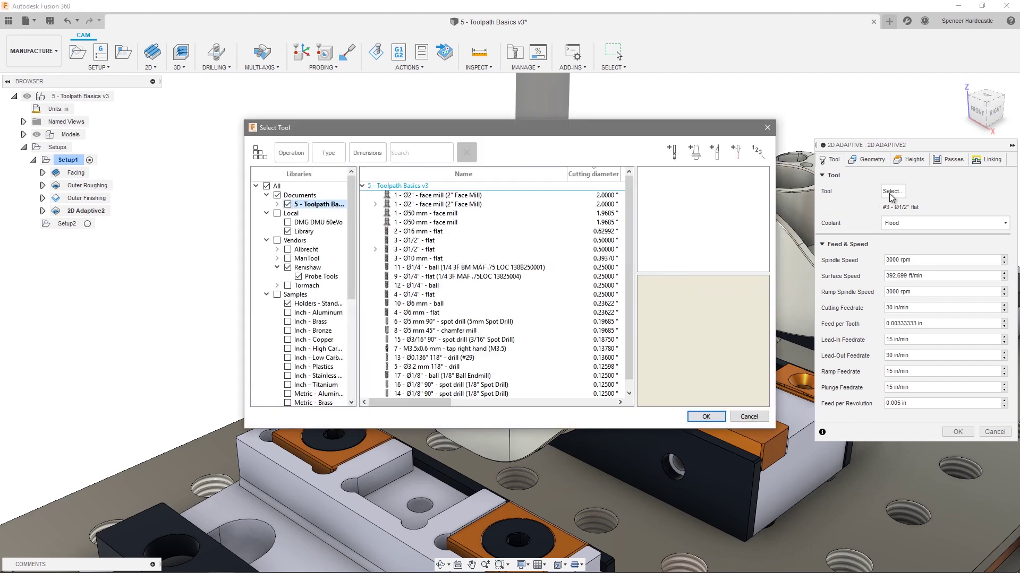
click(328, 153)
click(632, 510)
click(425, 241)
click(720, 419)
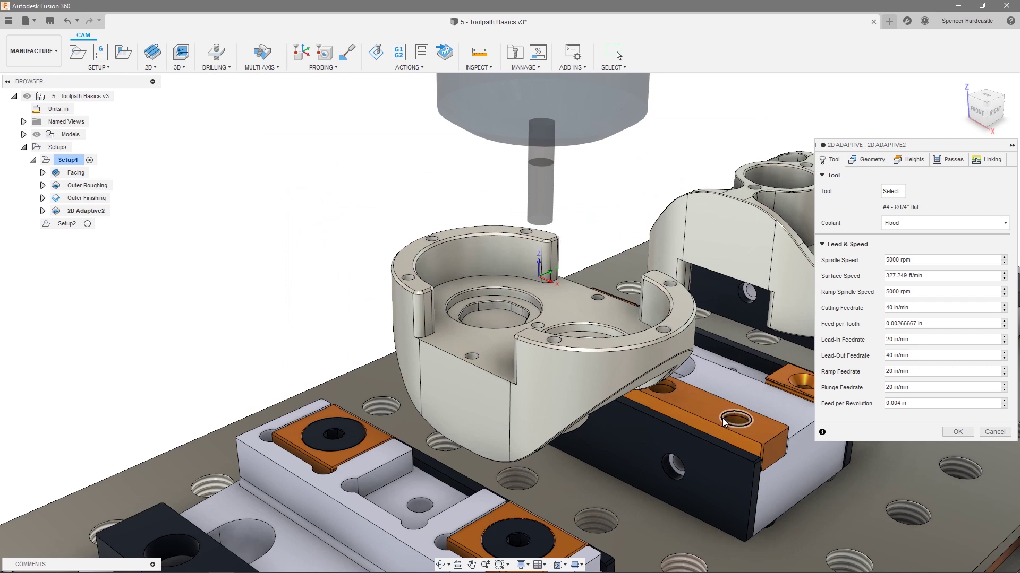
click(868, 160)
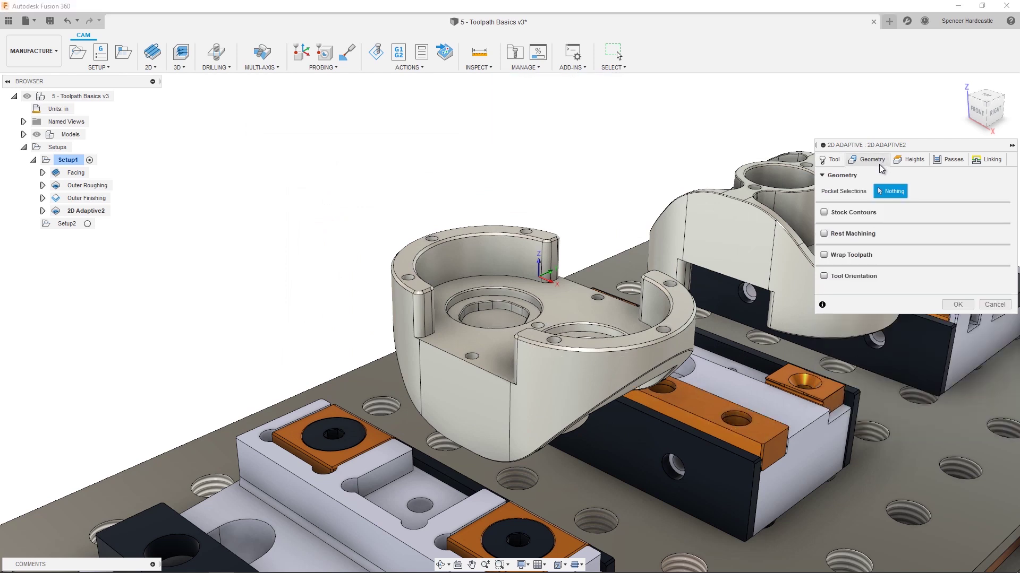
Step: Select the top pocket face and enable Stock Contours on the part's outer edge chain
click(564, 313)
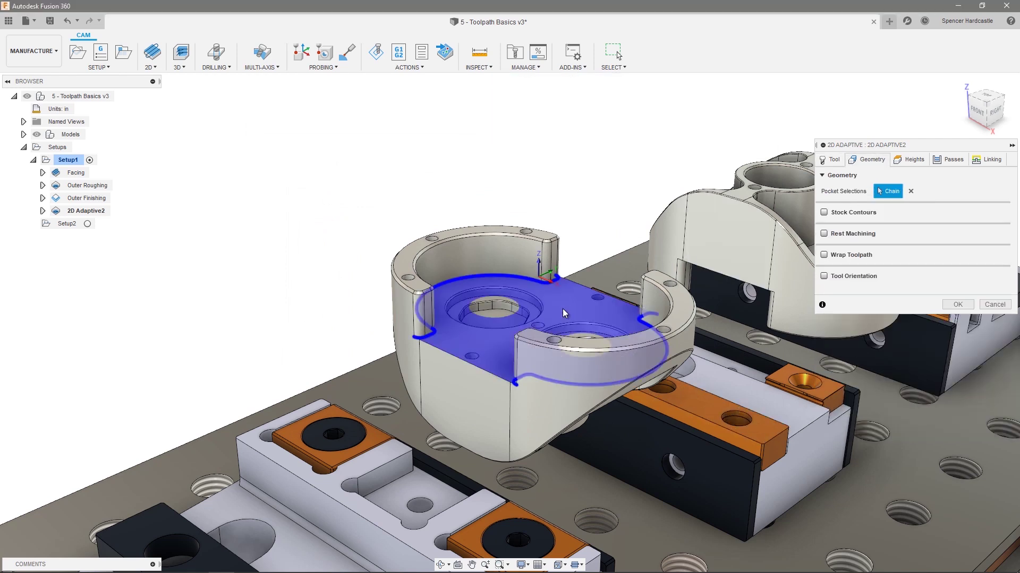
click(824, 213)
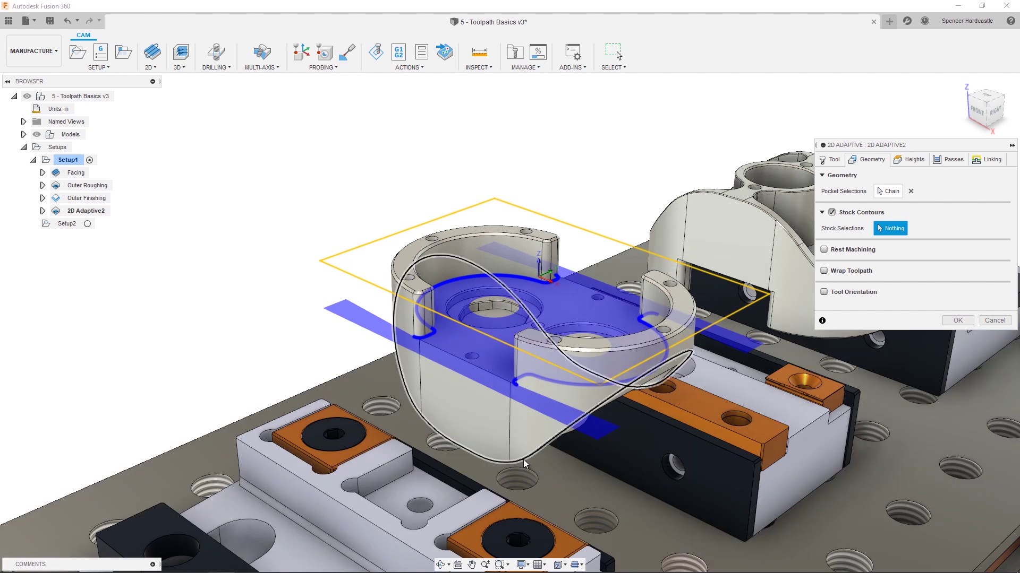
click(523, 455)
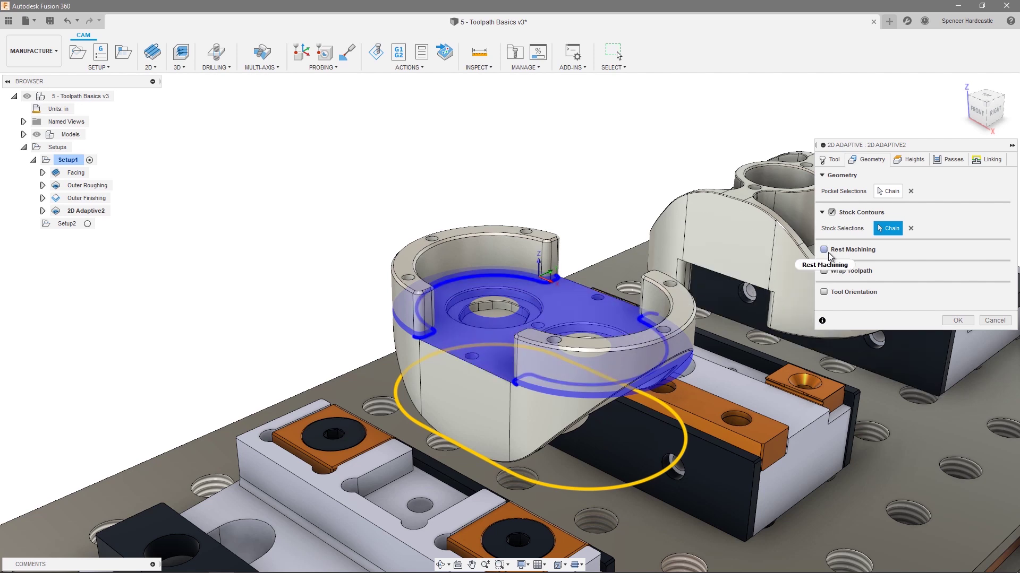
mouse_move(829, 255)
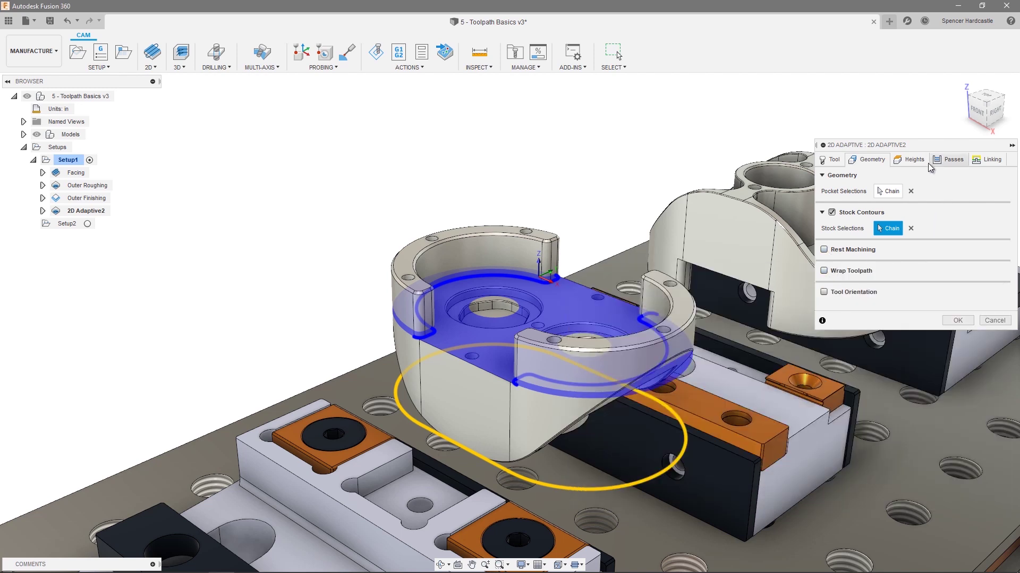
Step: Set Top Height From to Model top, leaving the bottom height reference unchanged
click(921, 160)
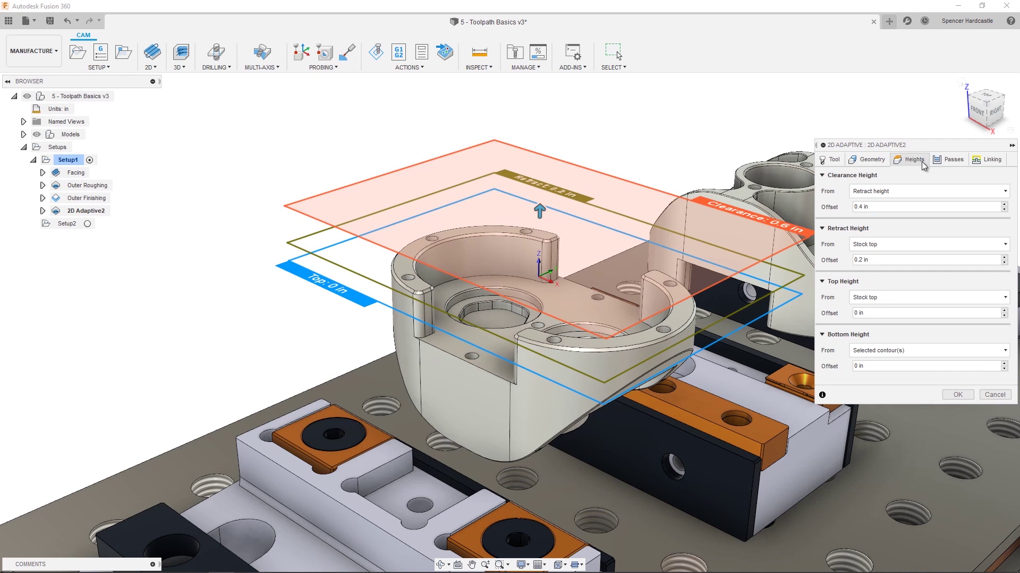
click(905, 352)
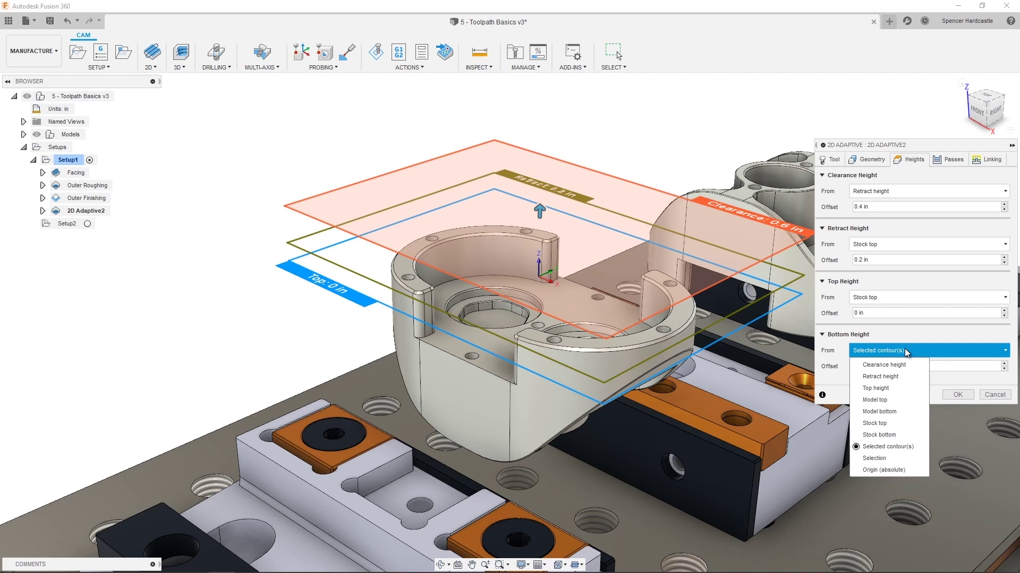
click(905, 349)
click(912, 301)
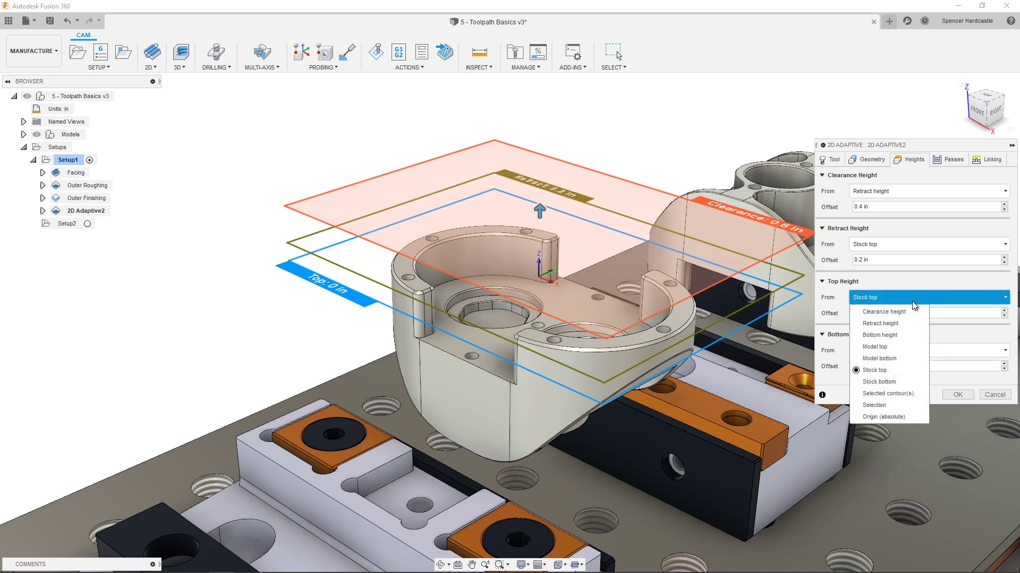
click(907, 343)
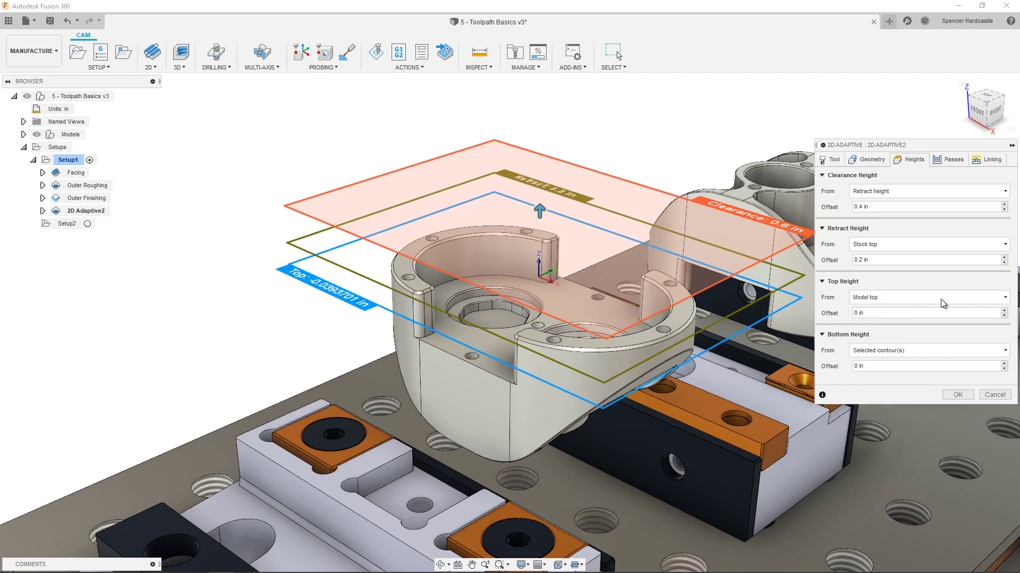
Step: Enable Both Ways cutting and set radial and axial stock to leave to 0.01 in
click(953, 160)
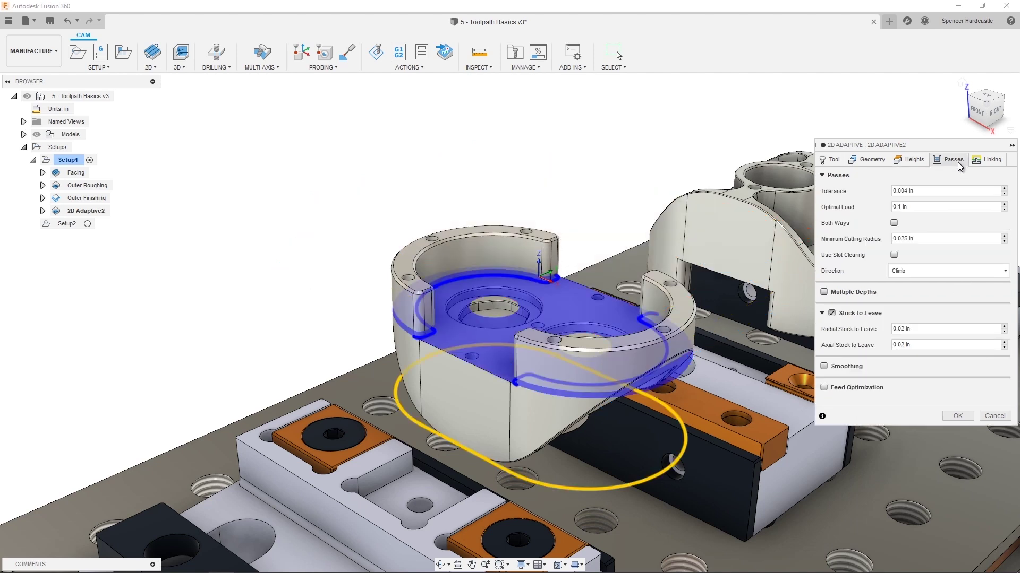
click(895, 224)
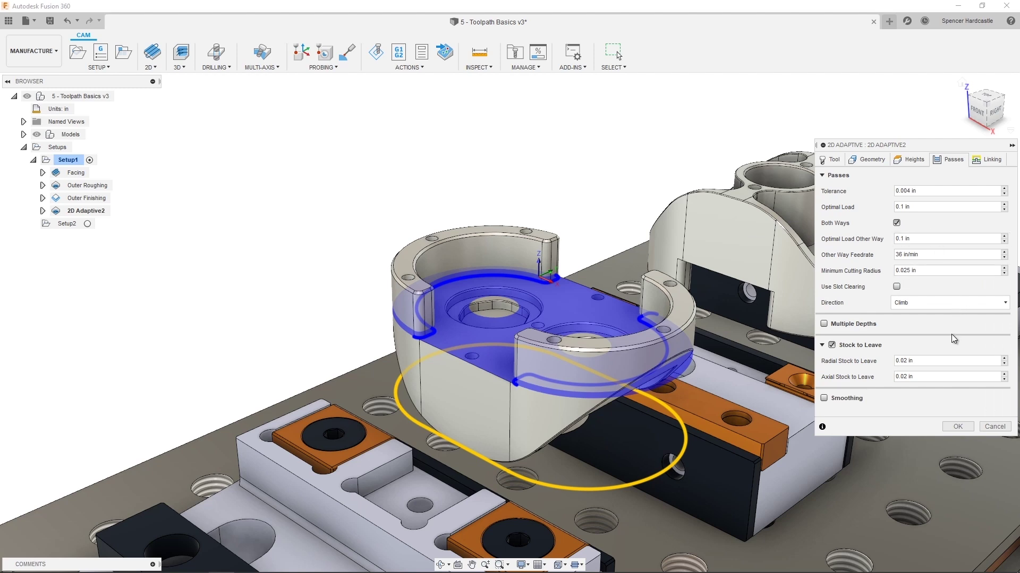
mouse_move(908, 361)
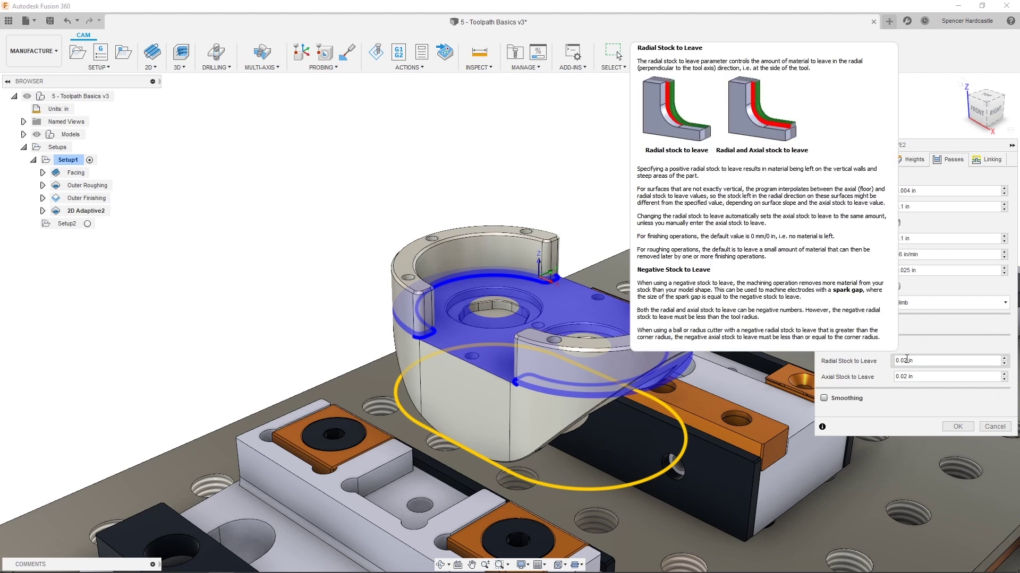
click(907, 361)
key(BackSpace)
text(1)
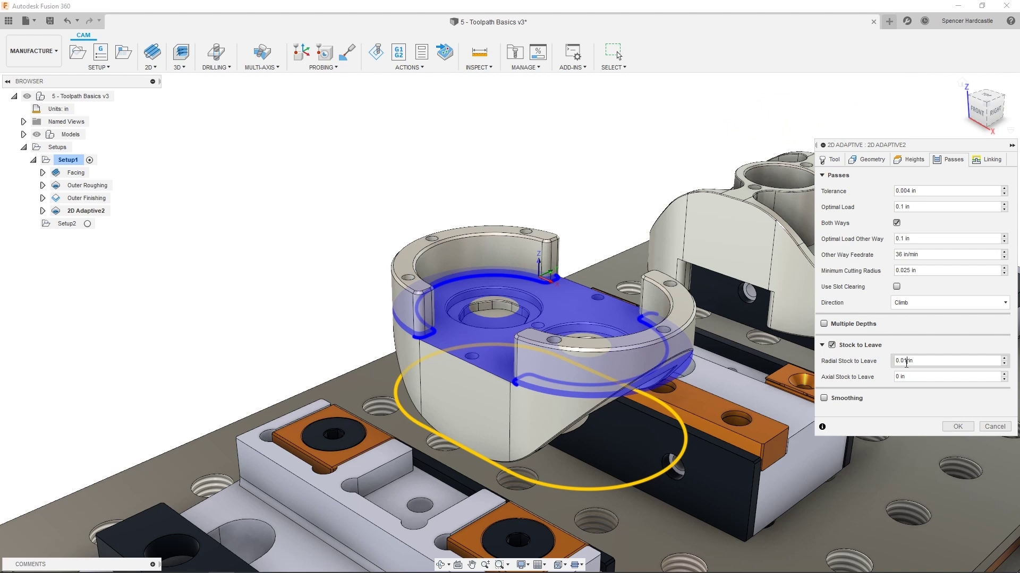
click(906, 377)
text(.01)
Step: Set Minimum retraction with a 70% Stay-Down Level and generate the 2D Adaptive2 toolpath
click(1001, 165)
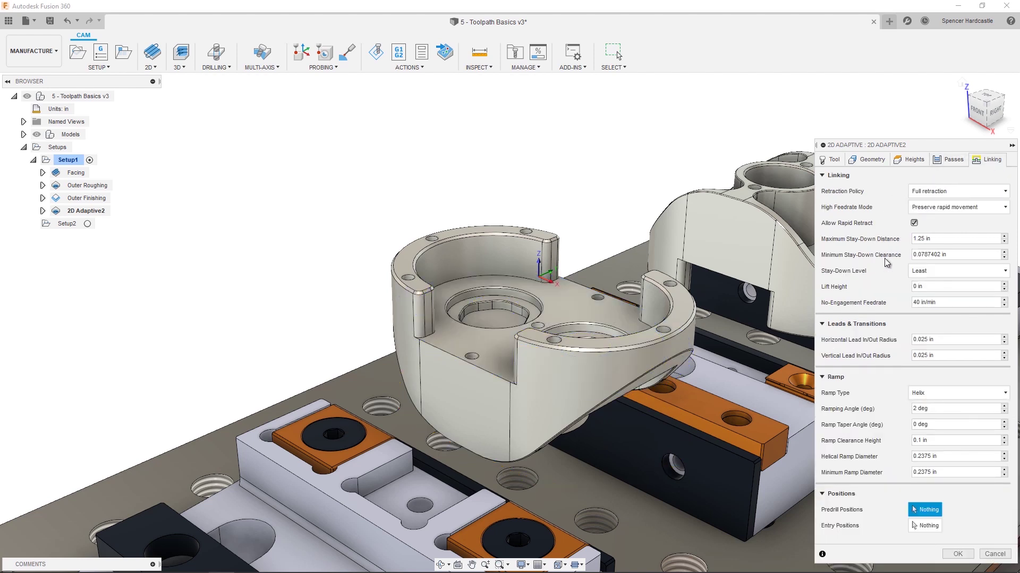
mouse_move(837, 383)
click(950, 191)
mouse_move(955, 214)
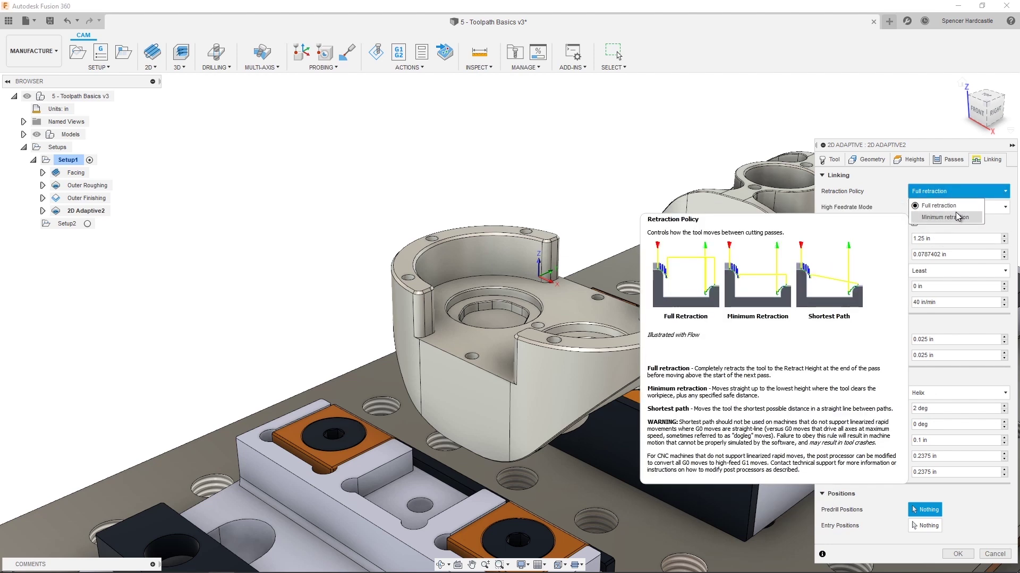
click(954, 212)
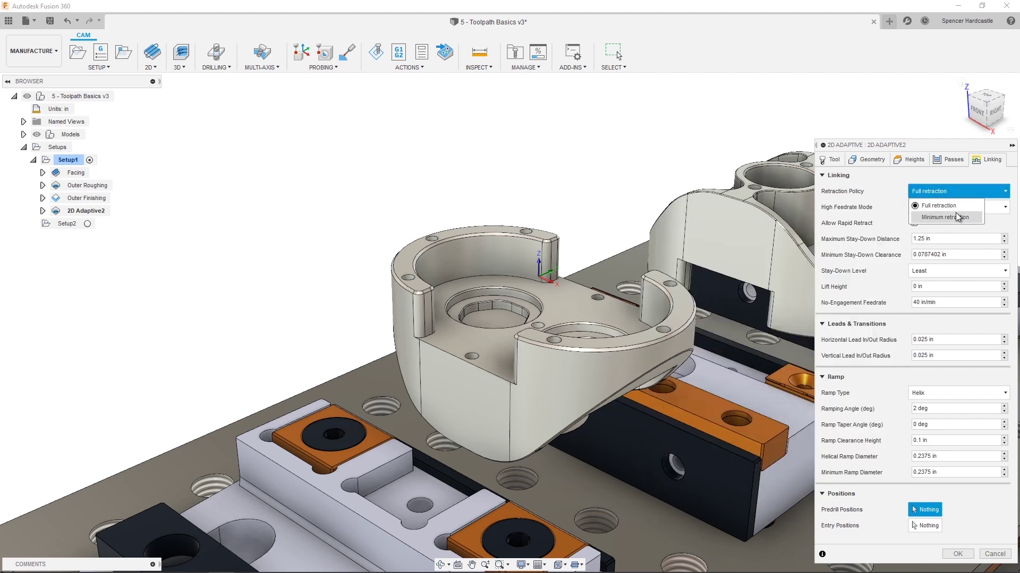
click(955, 272)
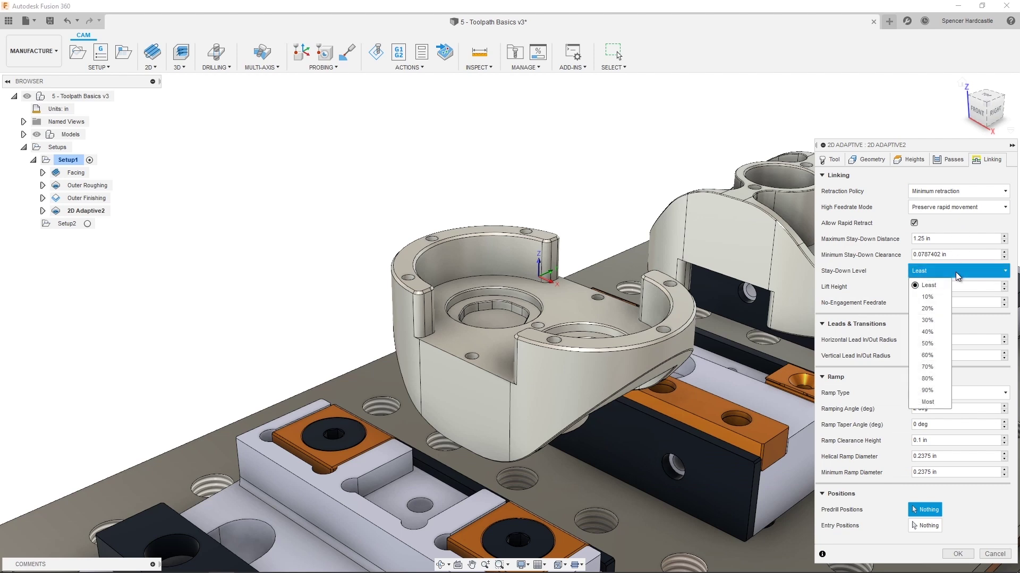
click(936, 367)
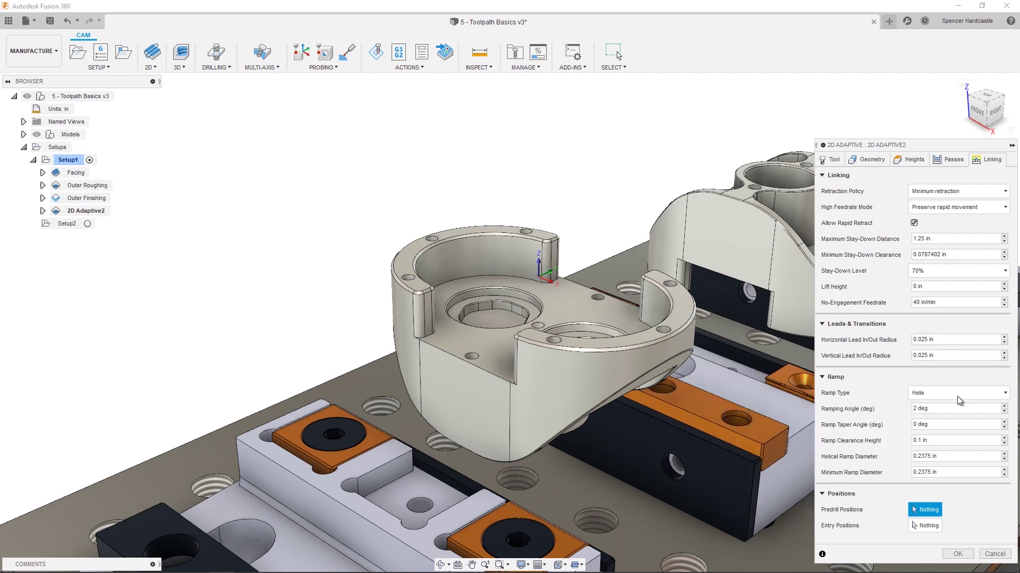
click(956, 555)
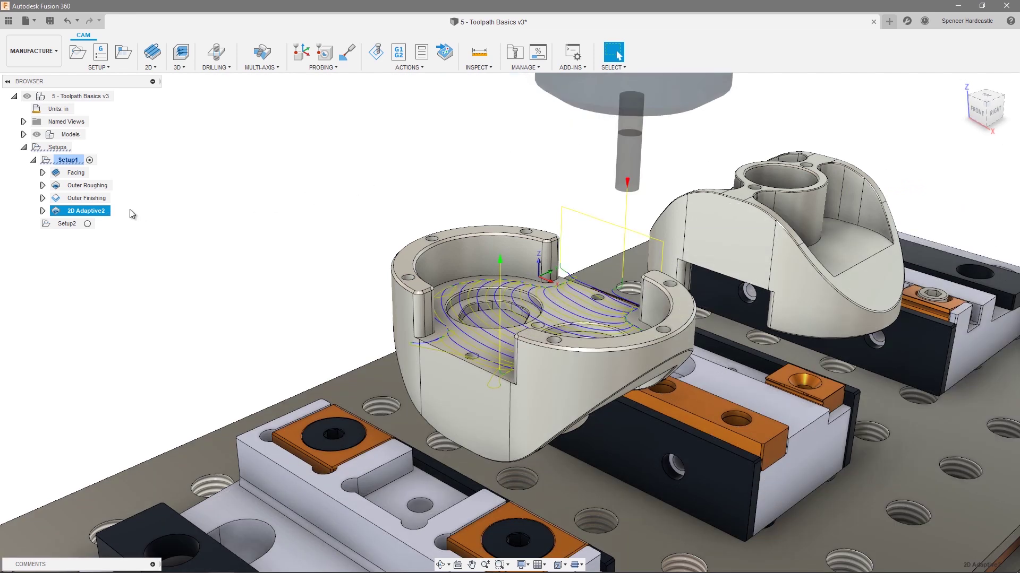
Step: Reopen 2D Adaptive2 for editing and review its Geometry, Heights and Passes settings
right_click(105, 215)
click(126, 222)
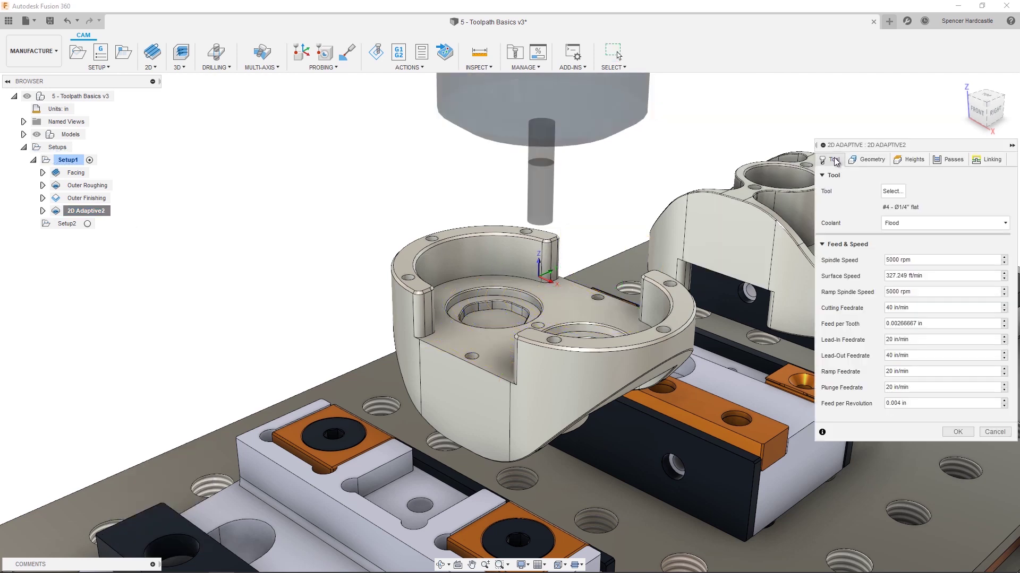
click(868, 160)
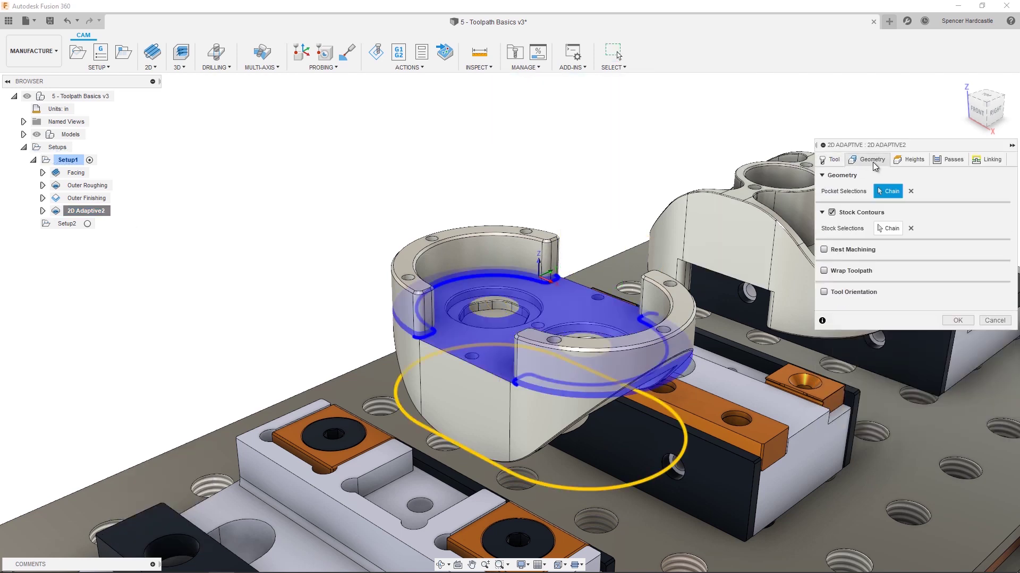
click(909, 160)
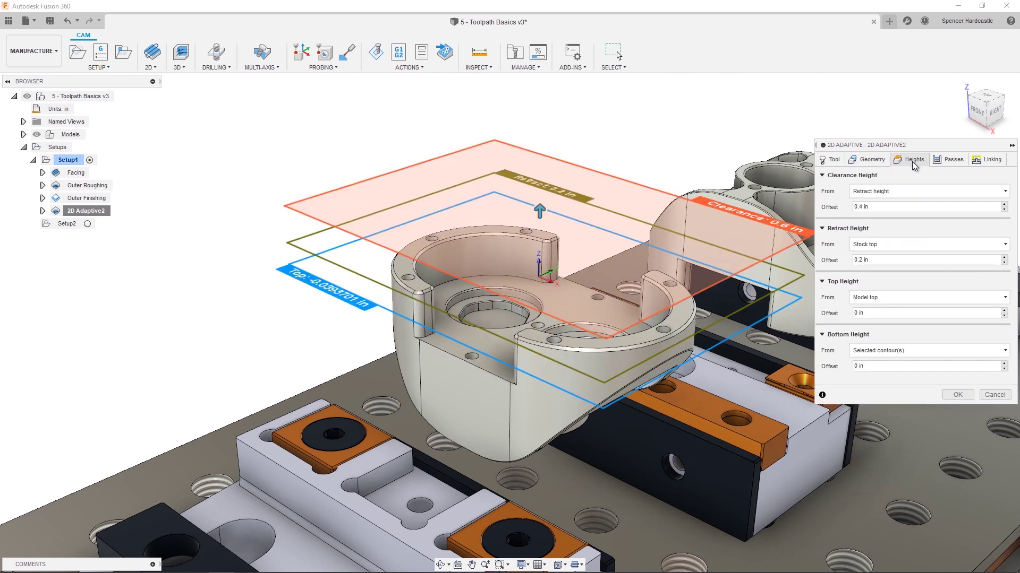
click(950, 162)
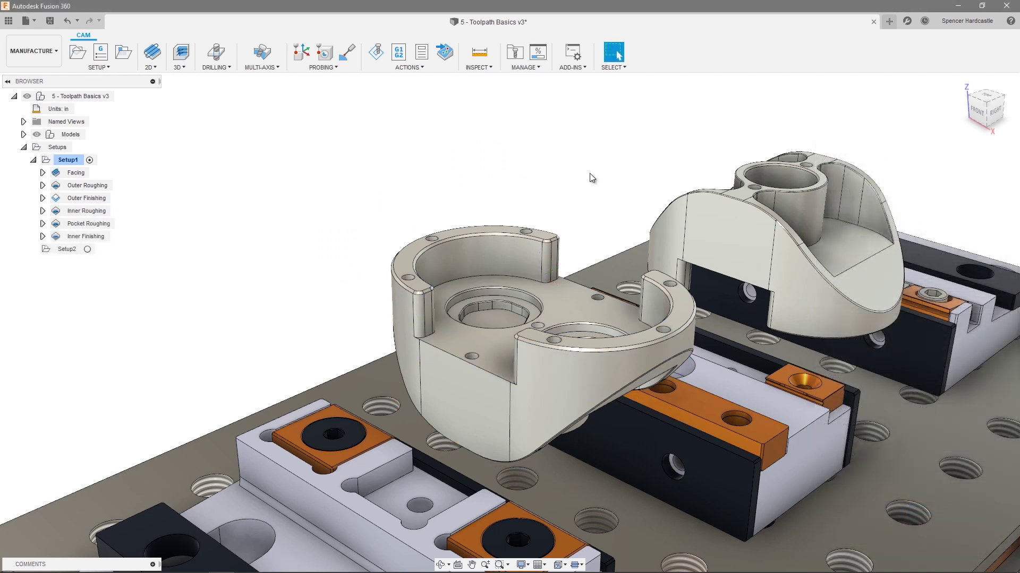
Step: Create a Drill operation using the #13 Ø0.136" 118° drill at 8430 rpm and 29 in/min plunge
click(228, 71)
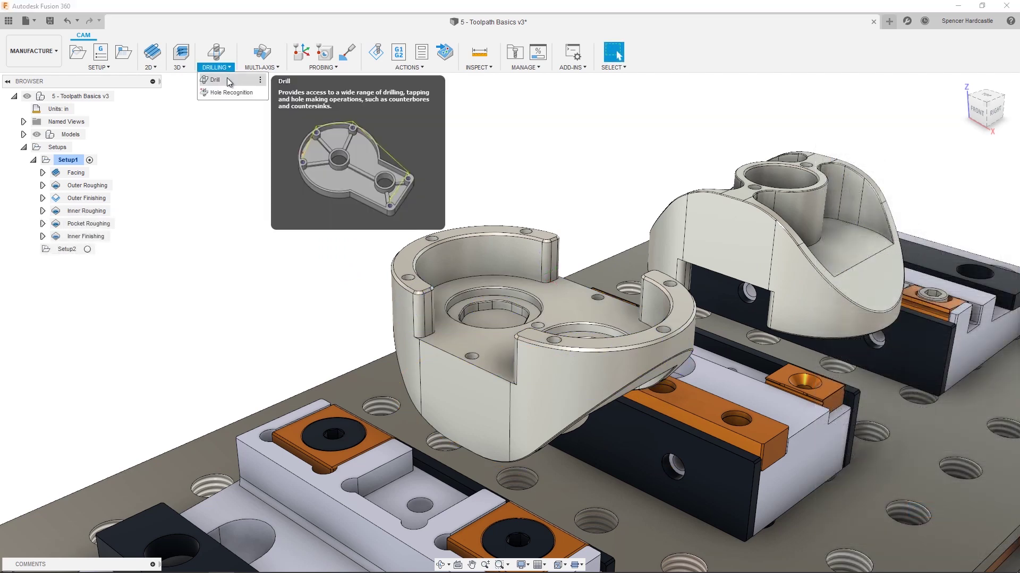
click(227, 77)
click(891, 191)
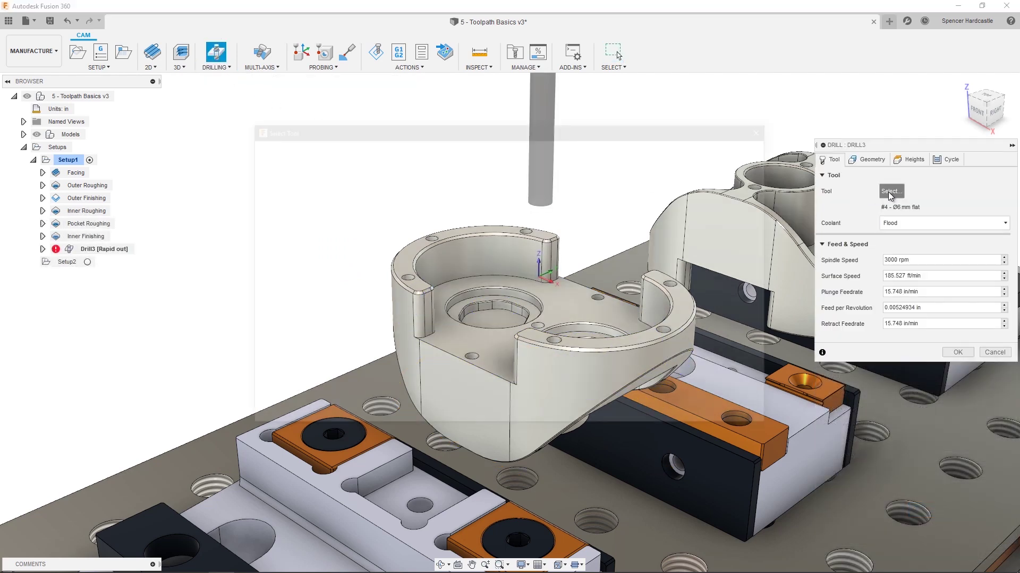
click(340, 153)
click(341, 303)
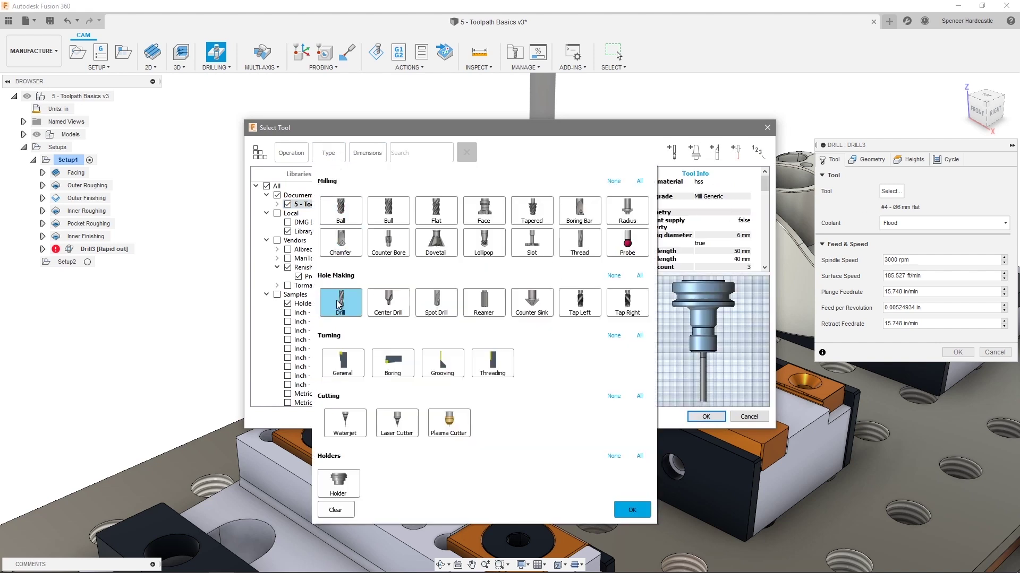
click(631, 511)
click(489, 195)
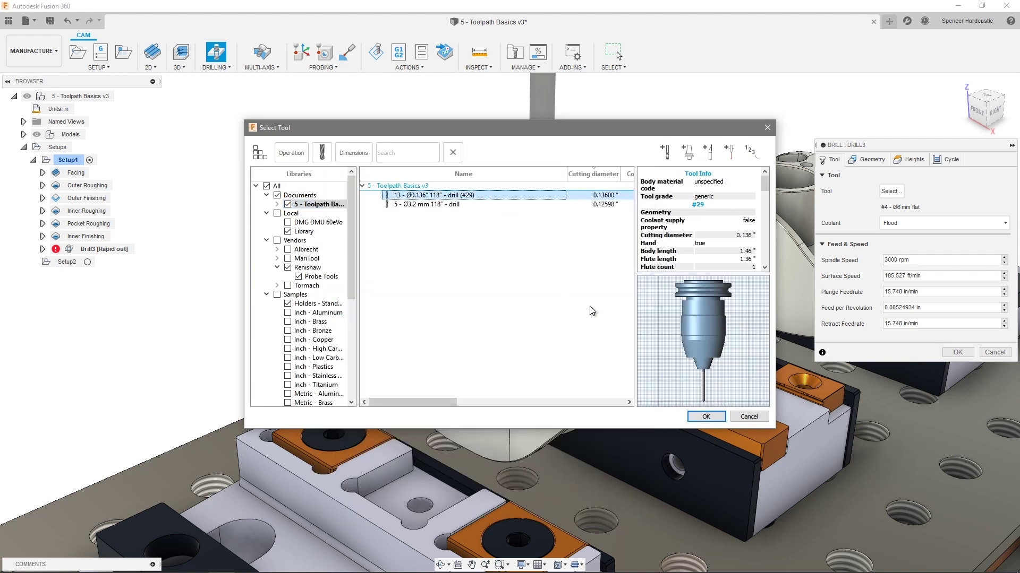
click(705, 417)
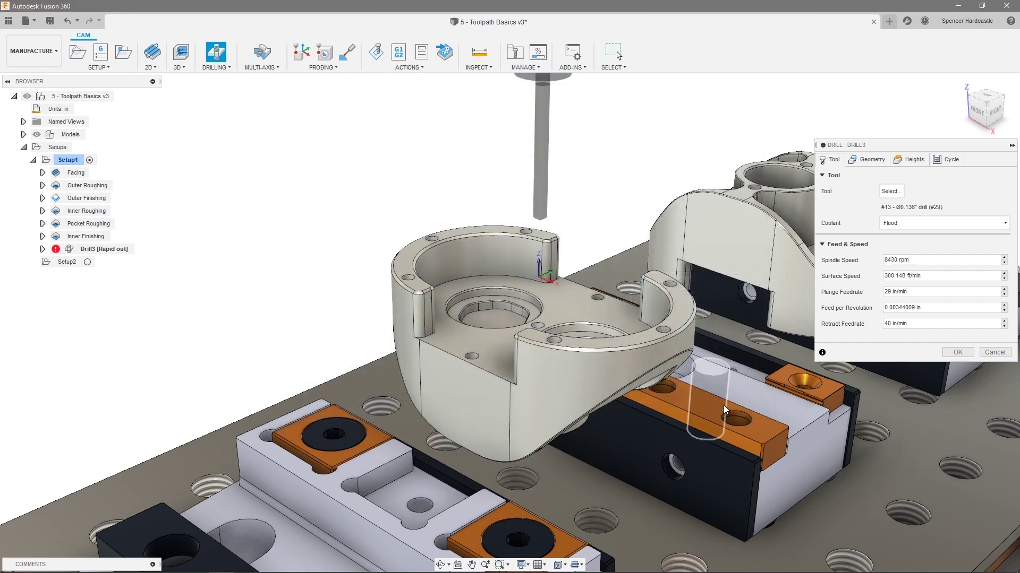
click(870, 159)
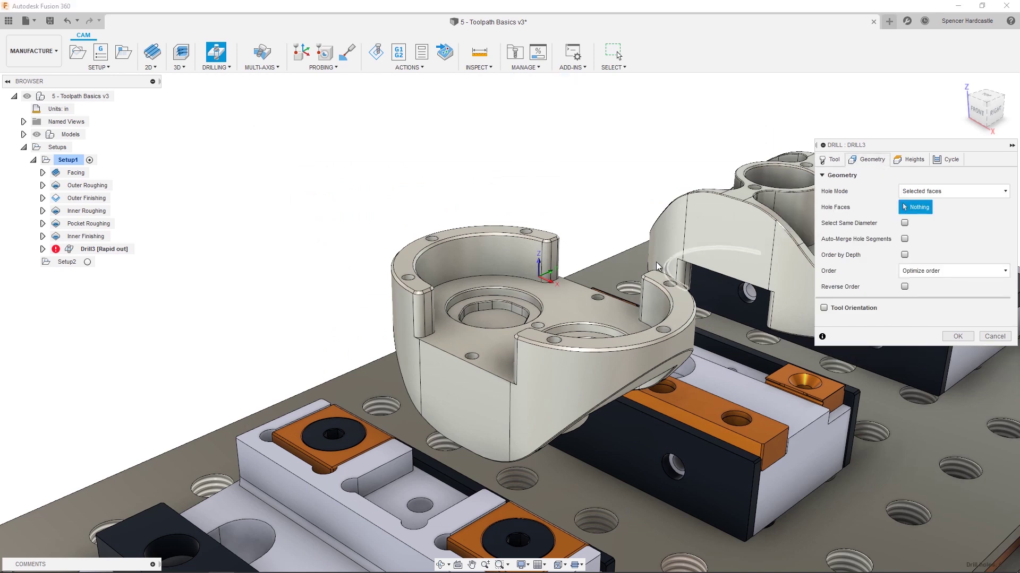
Step: Make Drill3 target the picked hole face and all holes of the same diameter, then review heights
click(598, 302)
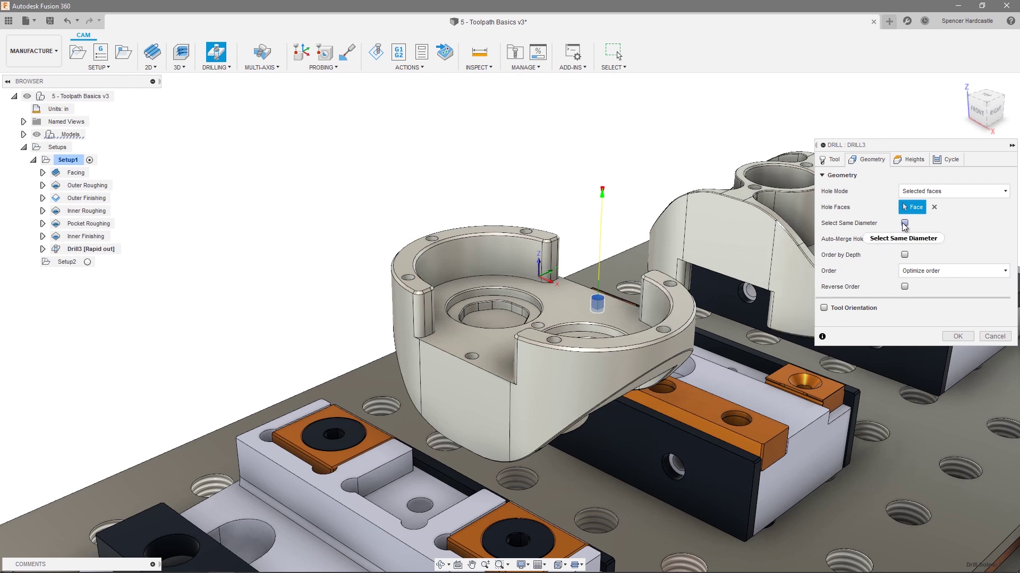
click(904, 224)
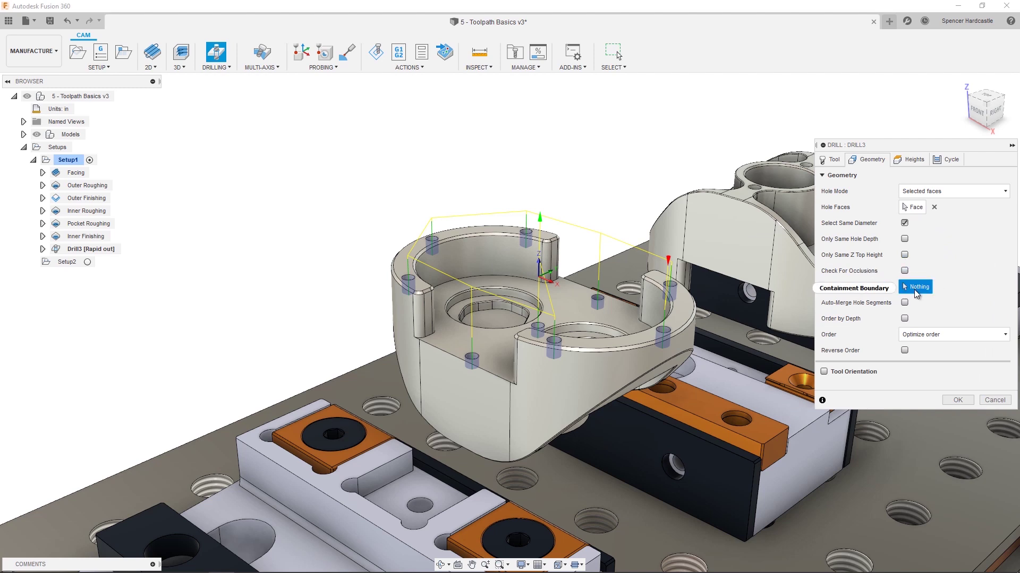
mouse_move(915, 292)
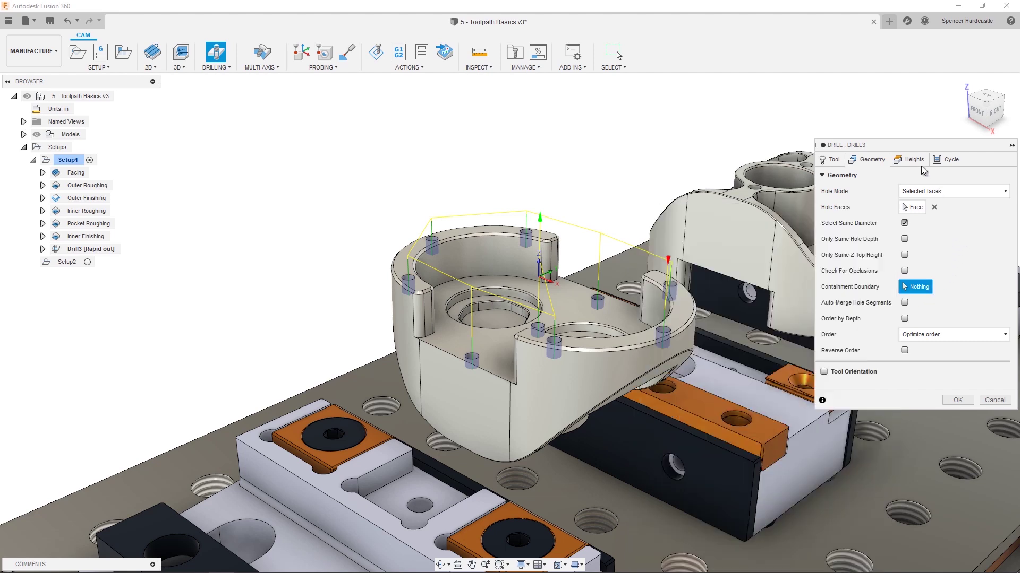
click(916, 160)
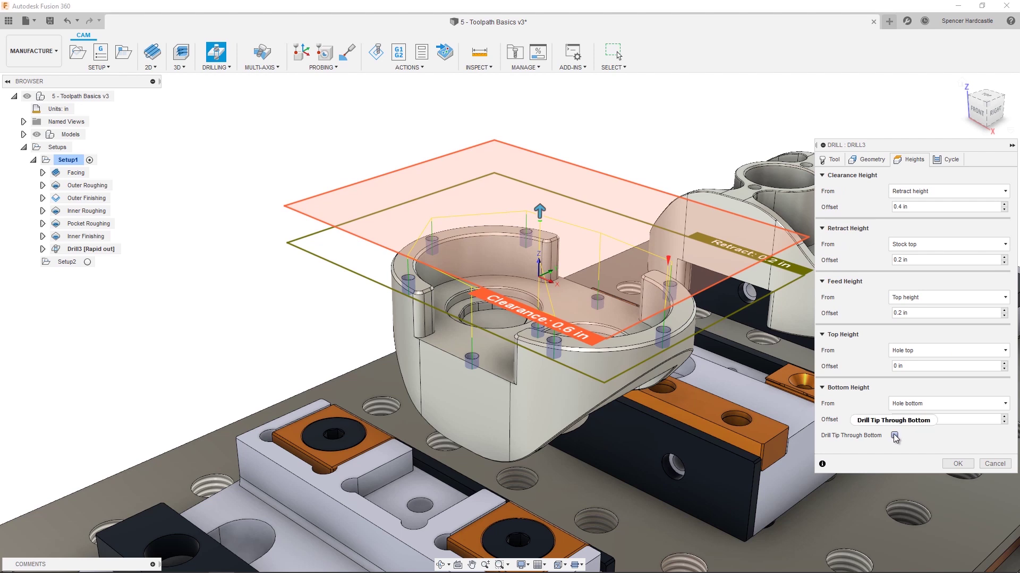
Step: Confirm Drill3 with the Drilling - rapid out cycle type
mouse_move(895, 437)
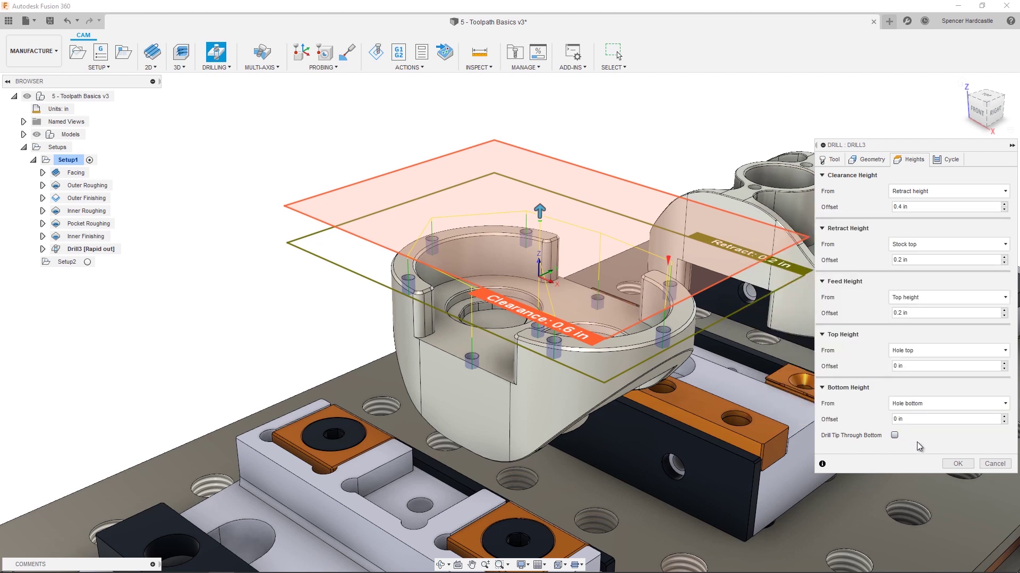
click(959, 161)
click(950, 191)
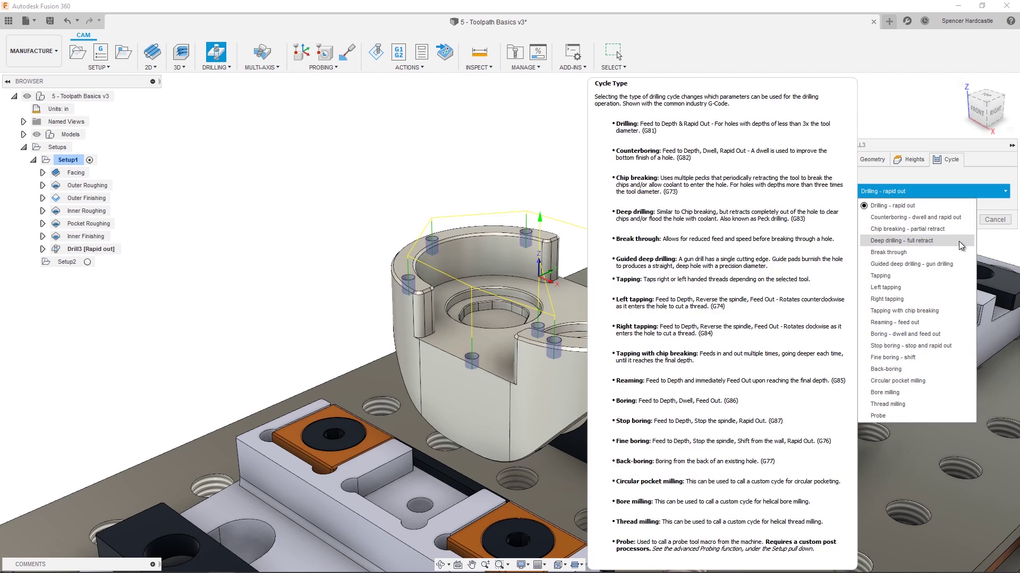
click(960, 204)
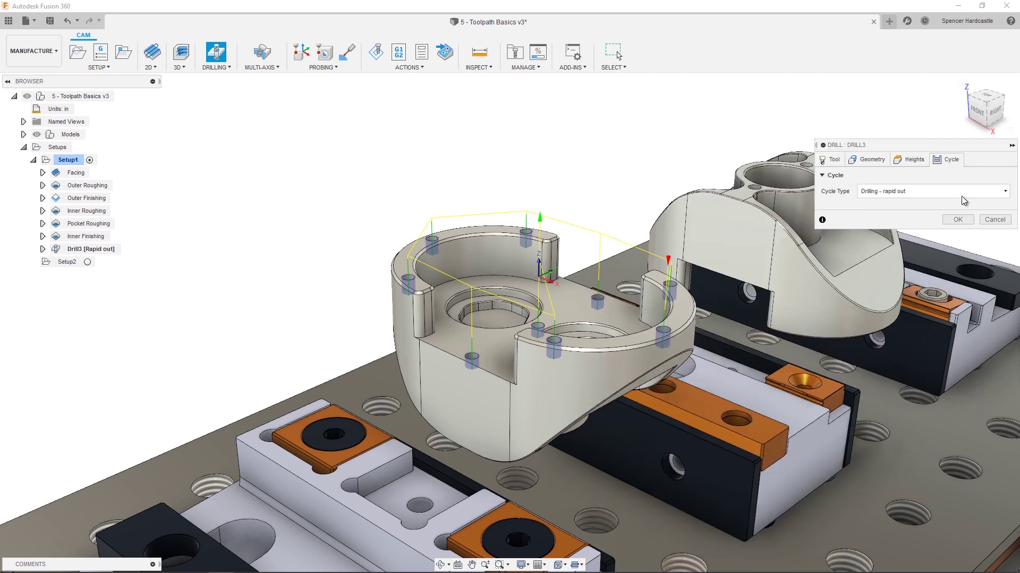
click(961, 220)
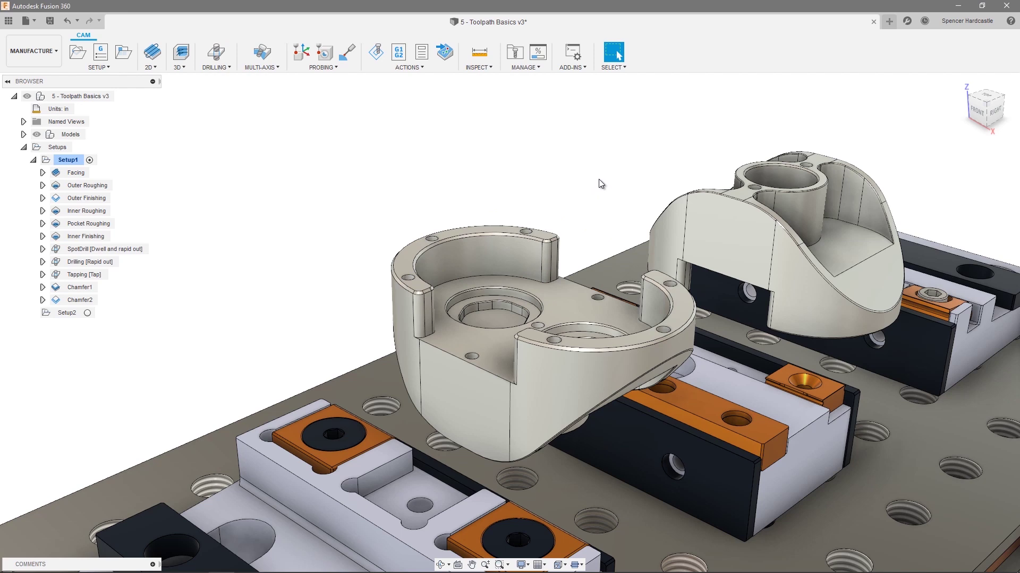
right_click(70, 159)
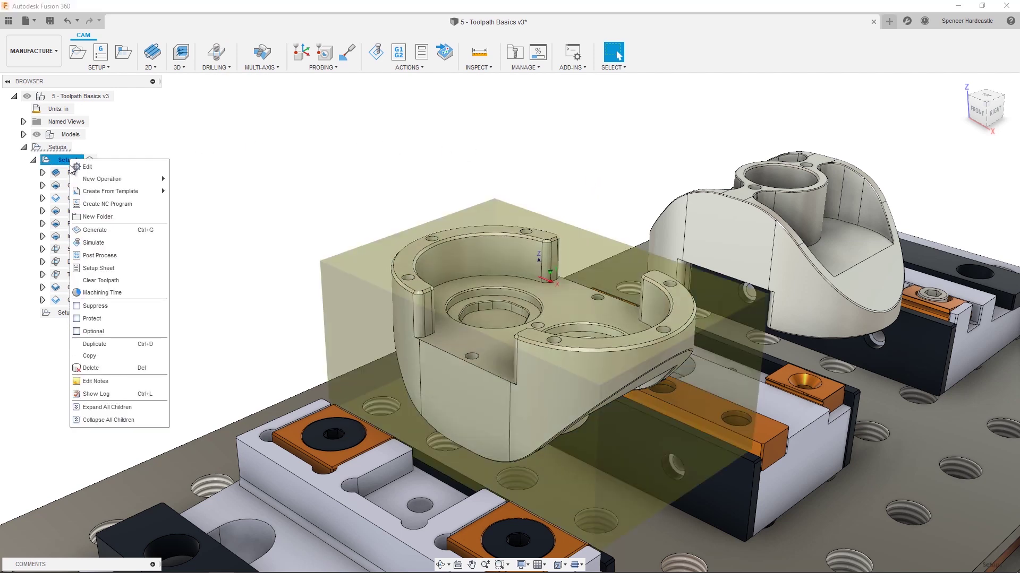
Step: Simulate all of Setup1's toolpaths to the finished part, then close the simulation
click(106, 243)
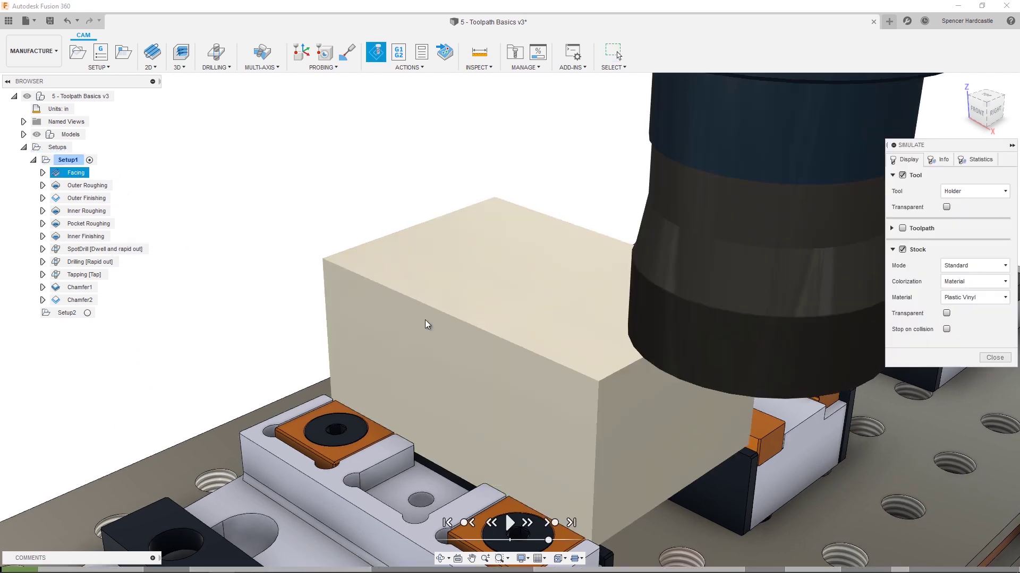
click(571, 523)
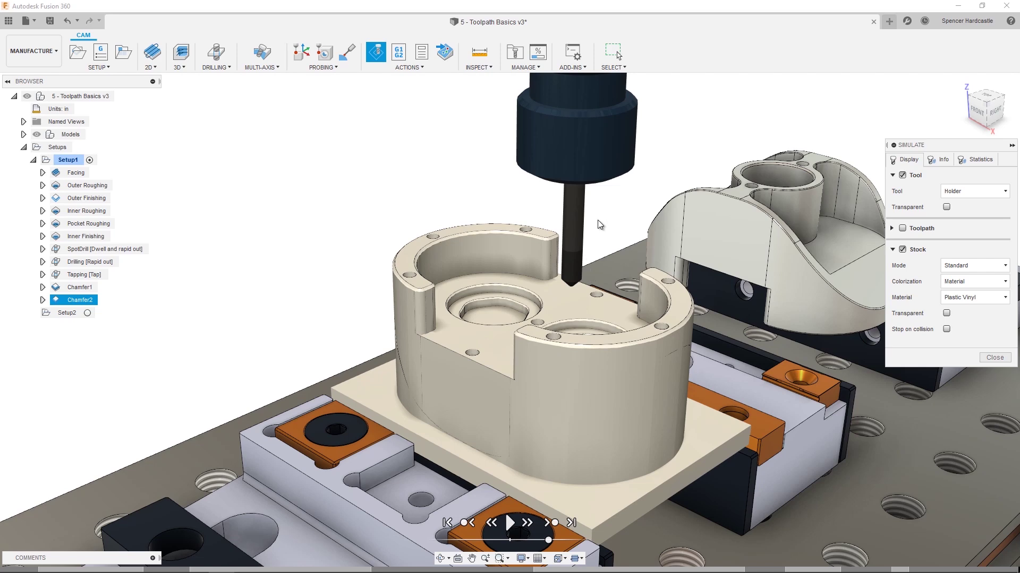
click(988, 359)
Step: Activate Setup2 and start a 3D Adaptive Clearing operation
click(87, 313)
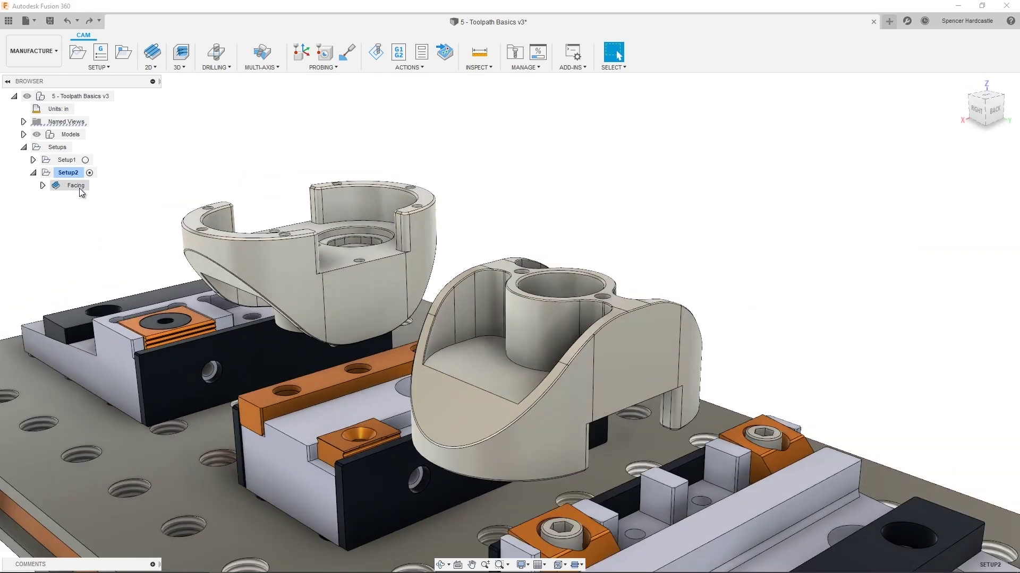
click(79, 190)
click(216, 149)
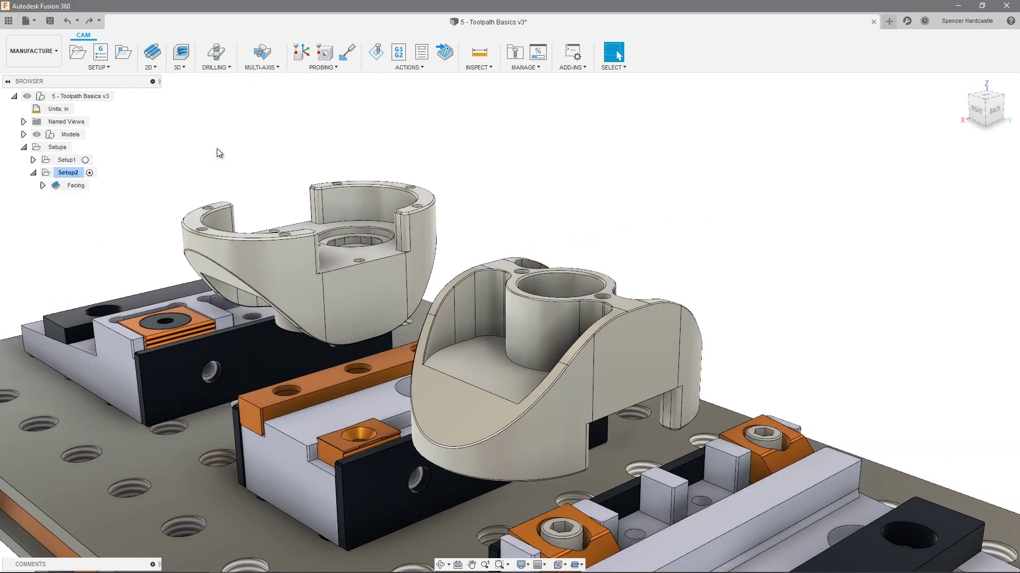
click(185, 68)
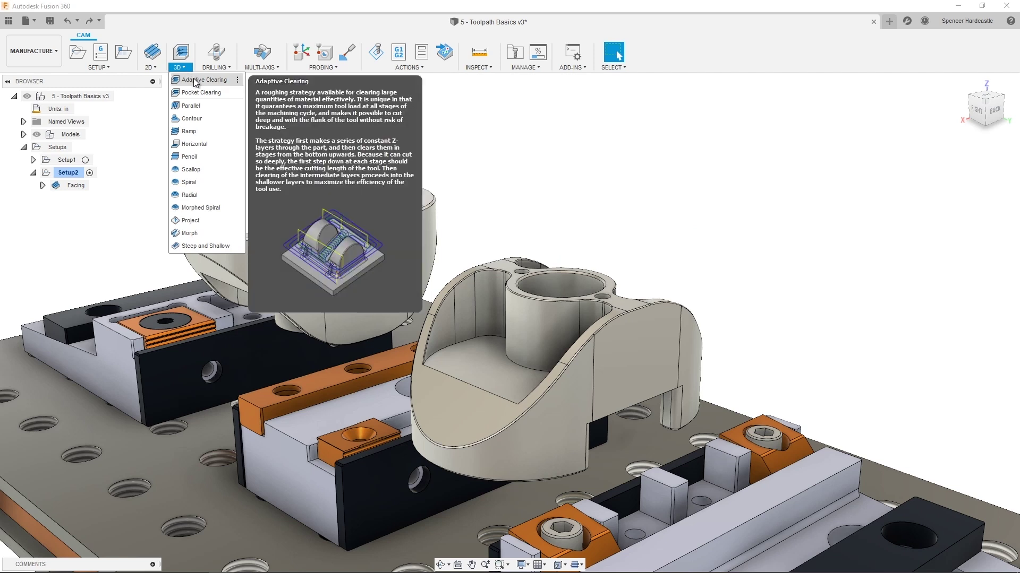
click(195, 80)
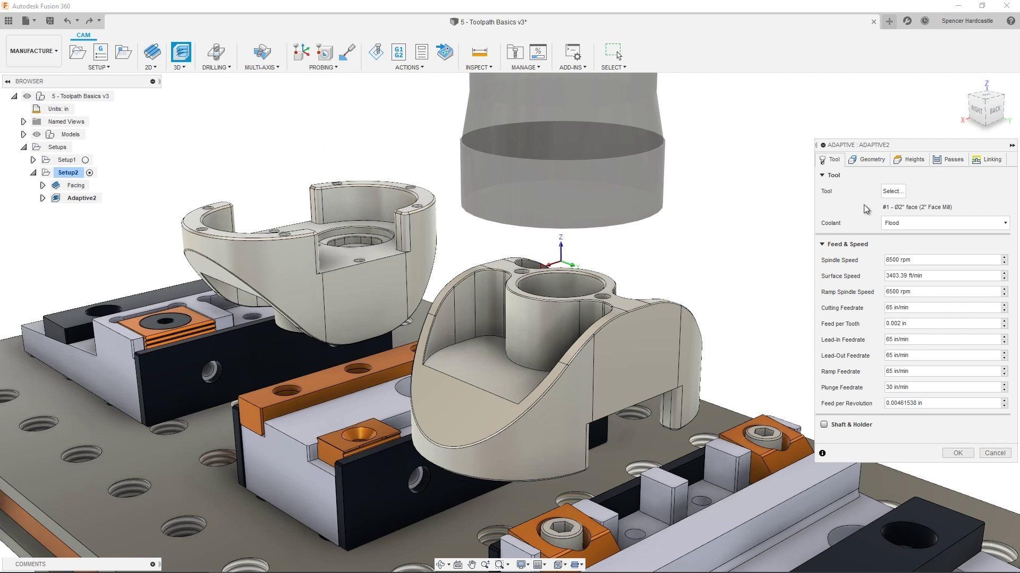
Step: Choose the #9 Ø1/4" flat end mill as the Adaptive2 tool
click(892, 192)
click(328, 152)
click(435, 209)
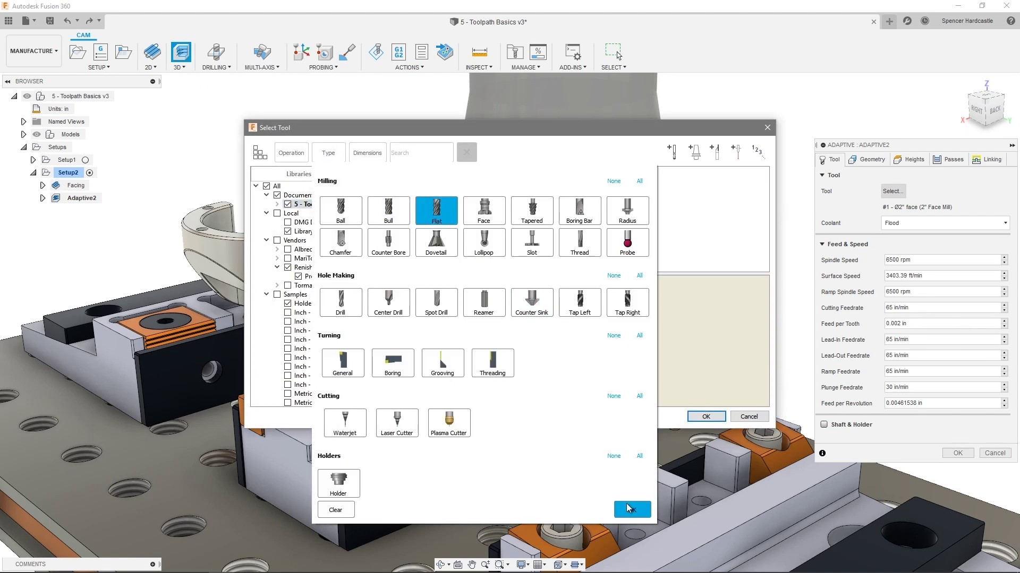
click(630, 508)
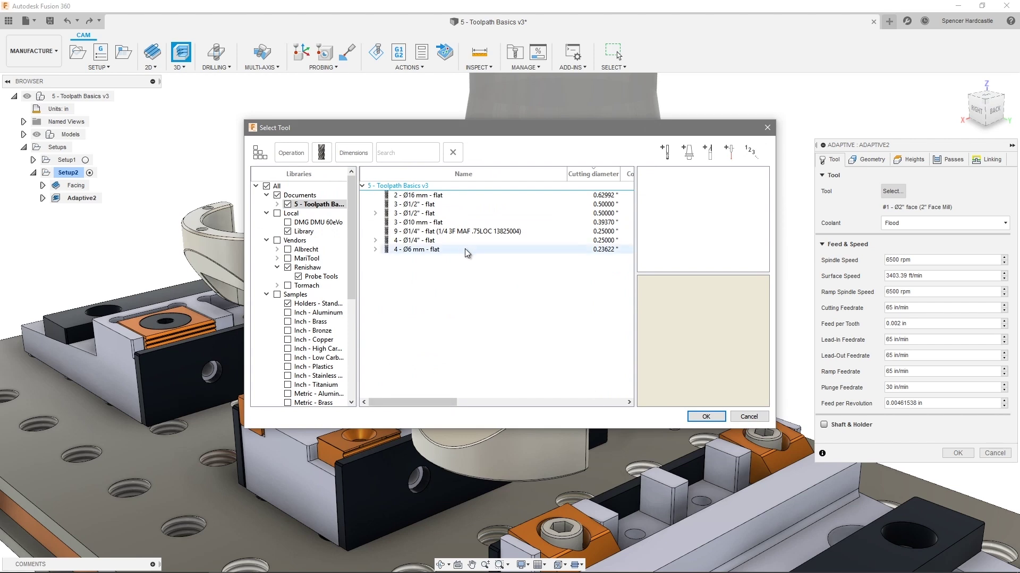
click(460, 232)
click(706, 416)
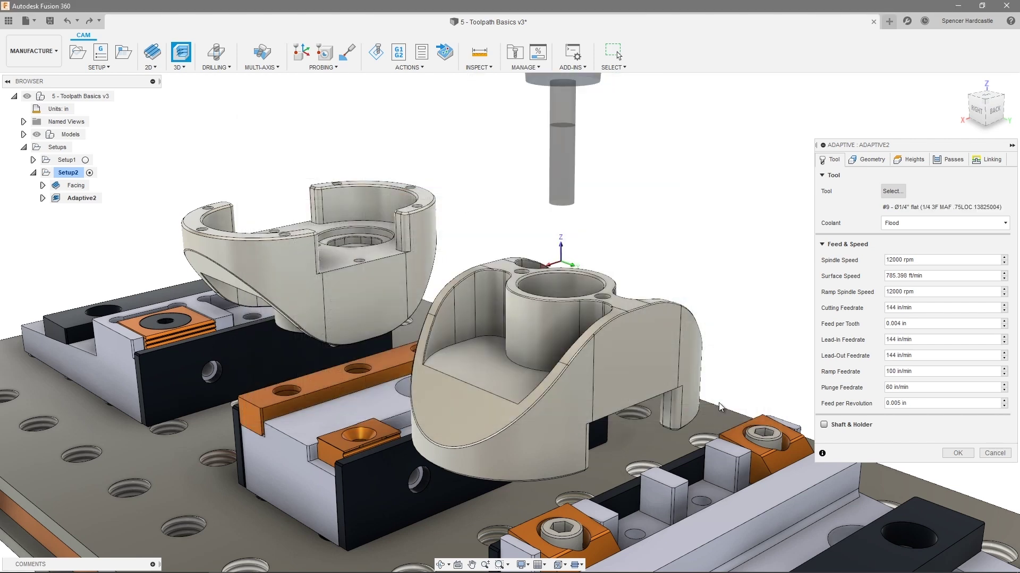
Step: Use the part's bottom outline as Adaptive2's stock contour and turn off rest machining
click(869, 160)
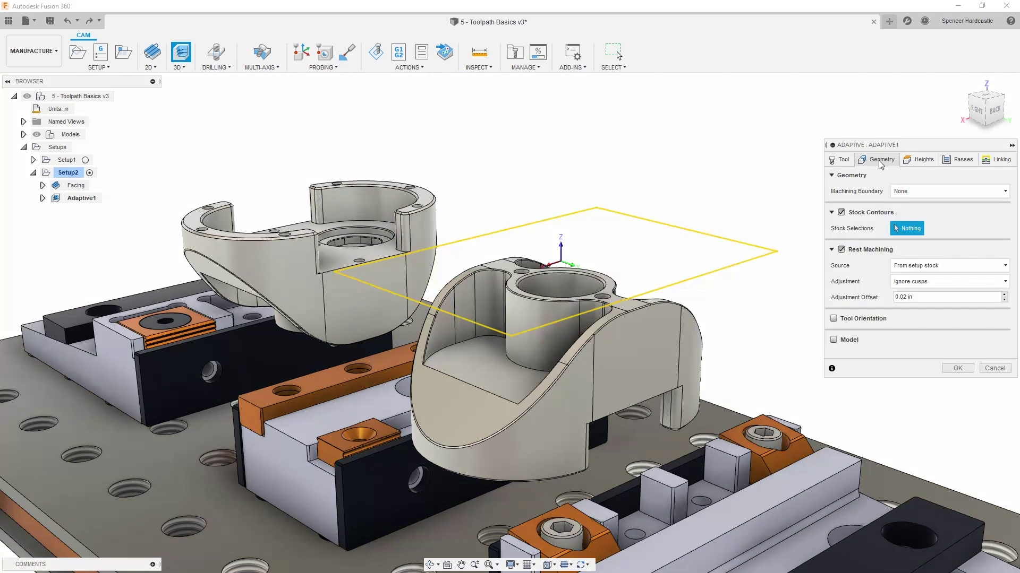
click(672, 307)
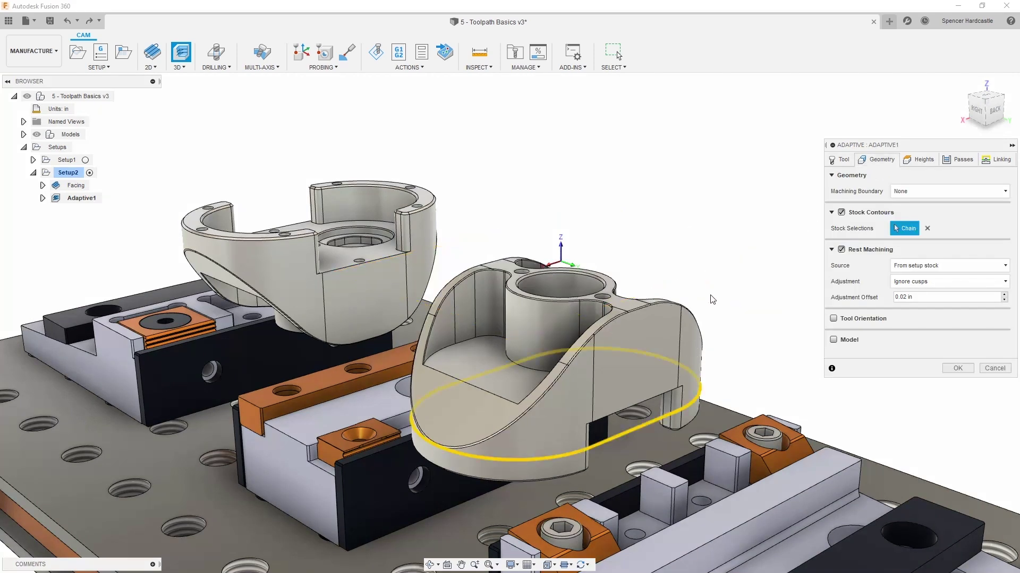
click(842, 250)
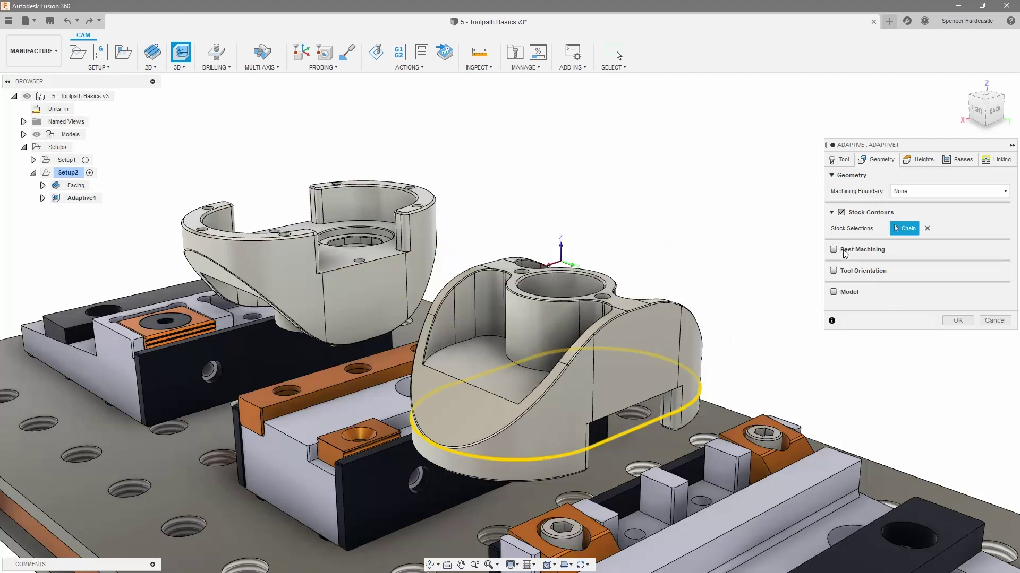
Step: Set Adaptive2's bottom height From Selection to the part's bottom edge
click(915, 161)
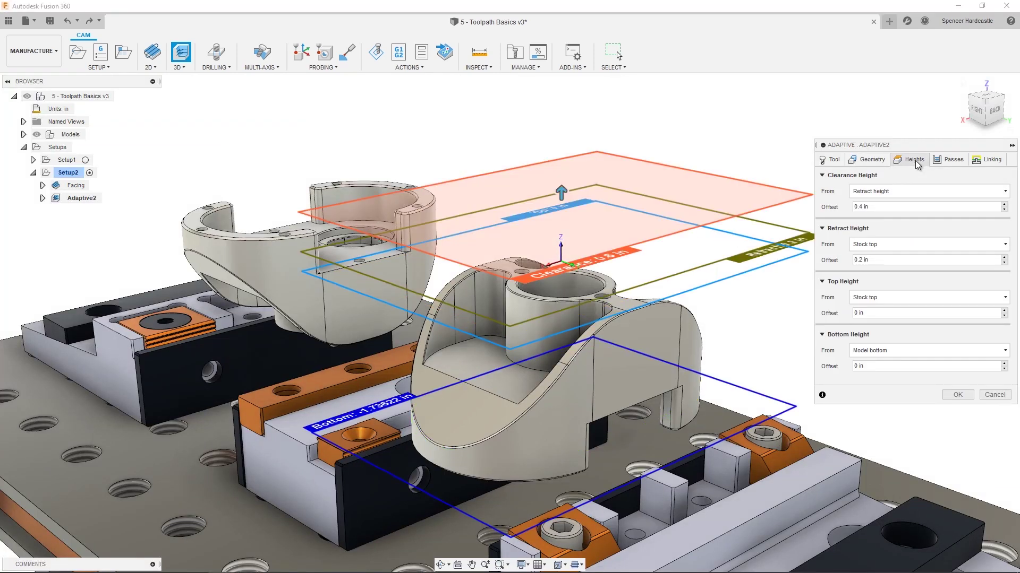
click(892, 350)
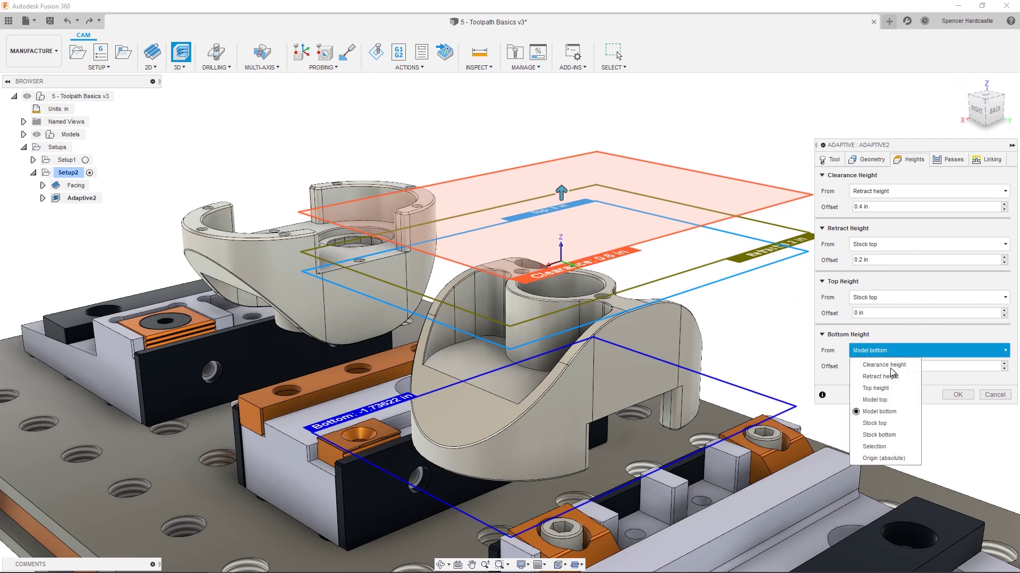
click(875, 447)
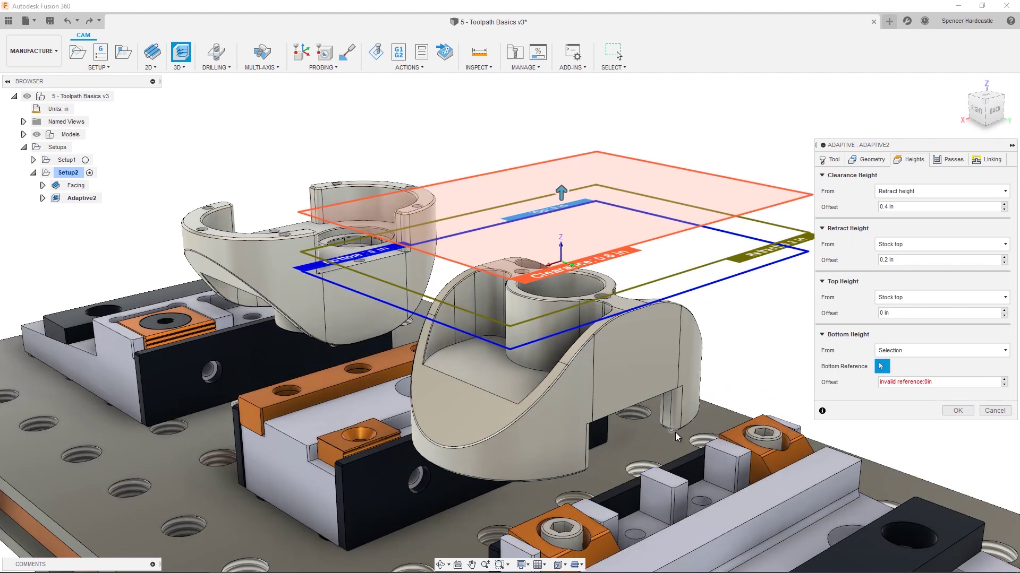
click(674, 430)
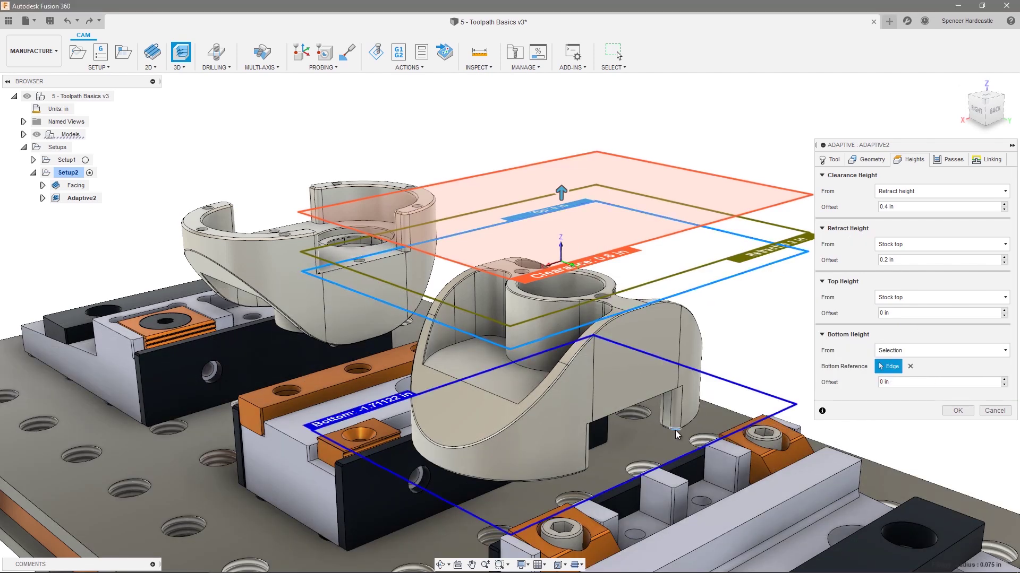
click(998, 161)
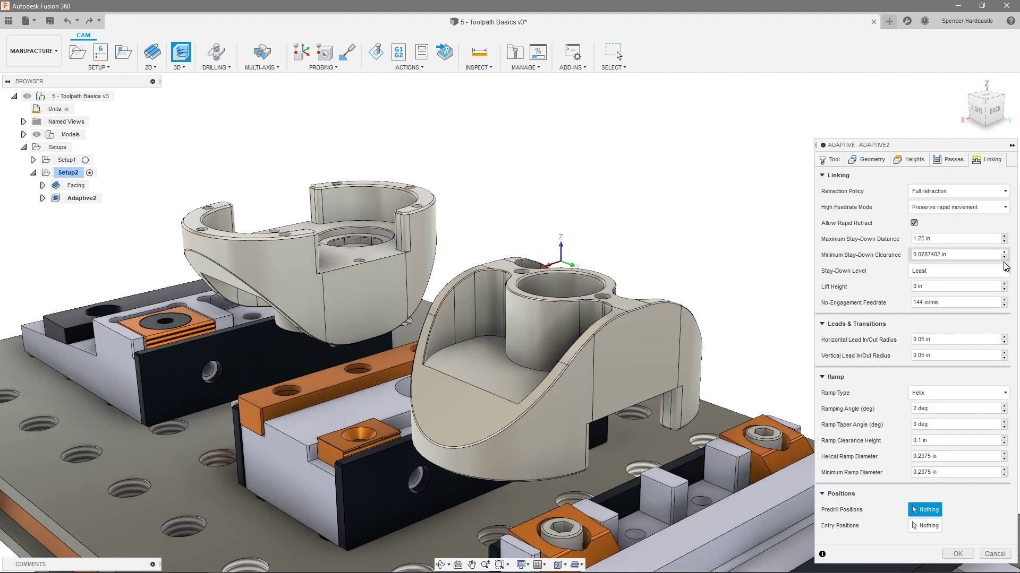
Step: Set Adaptive2's lead in/out radius to 0.15*tool_diameter (0.0375 in) and generate the toolpath
click(947, 340)
right_click(946, 340)
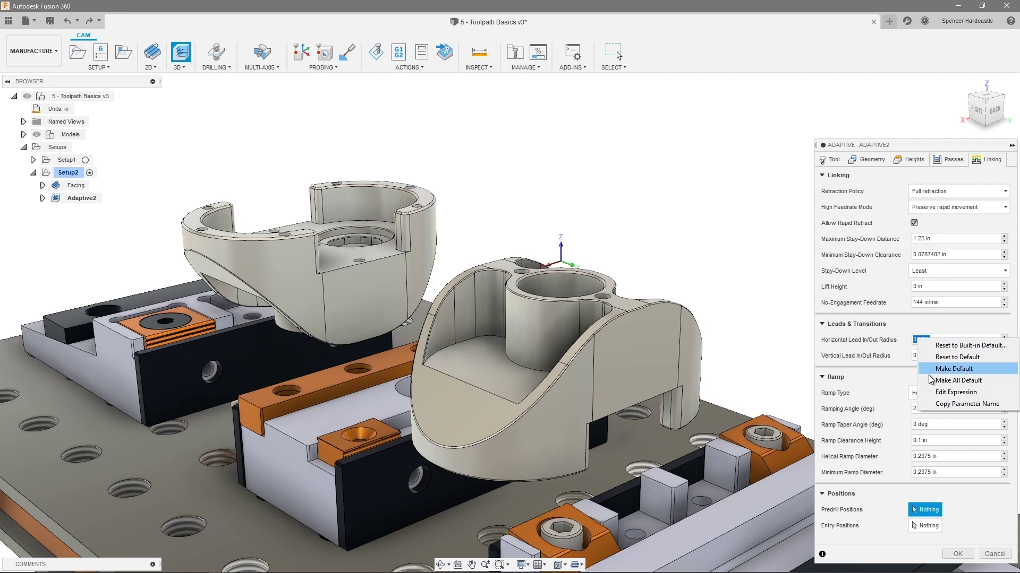
click(955, 393)
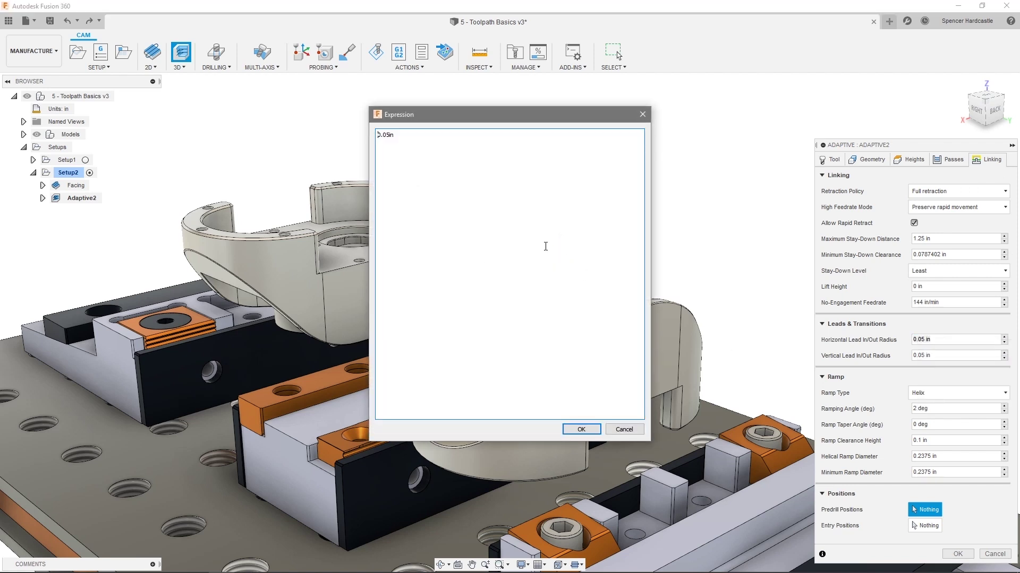
key(ctrl+a)
text(0.15*tool_)
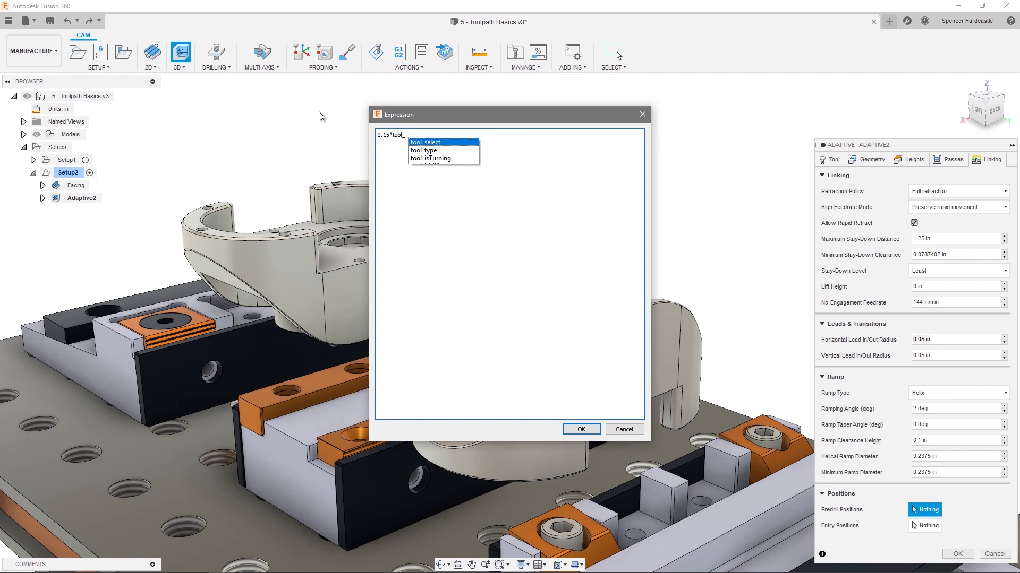
text(diam)
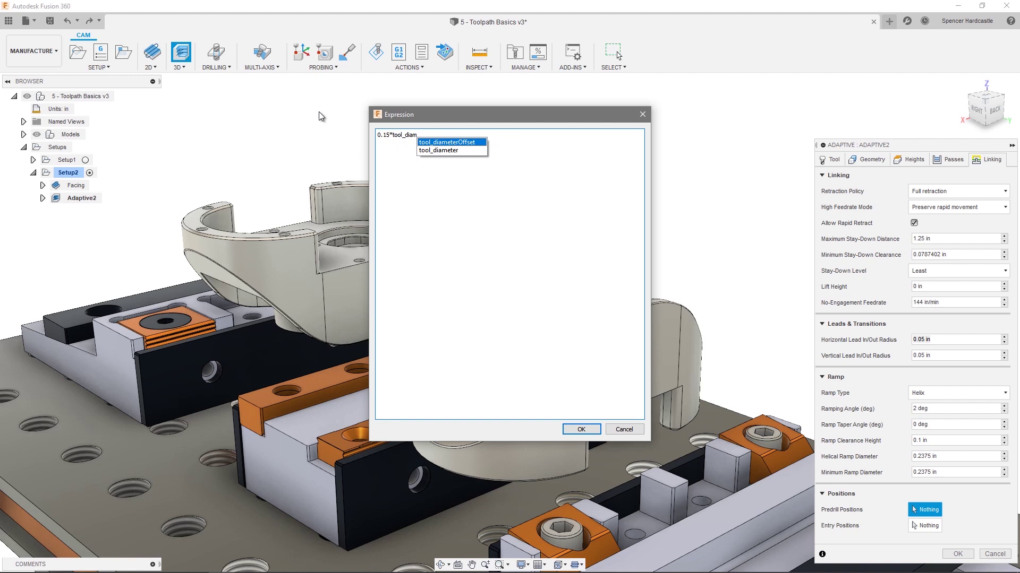
click(440, 150)
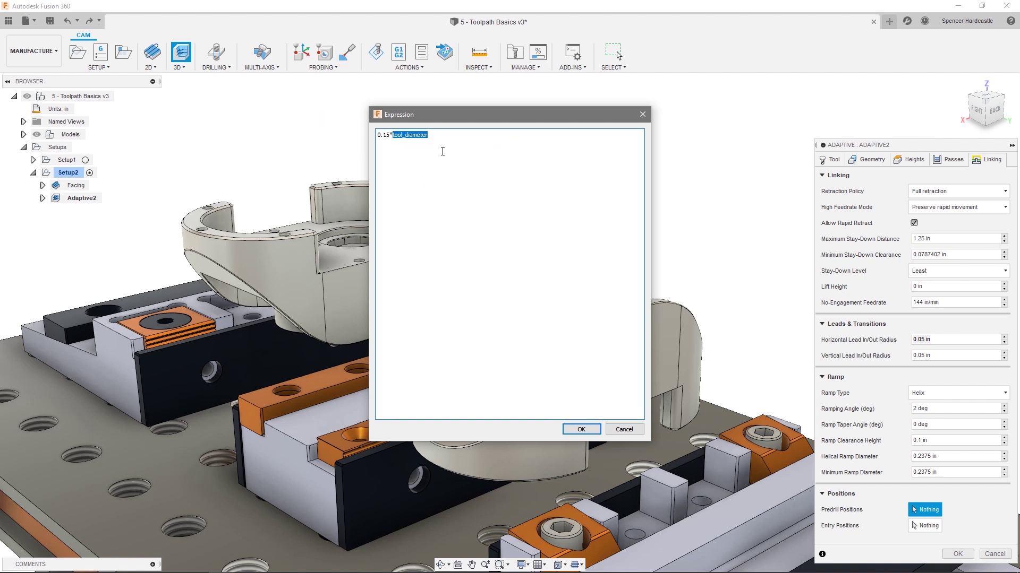
click(443, 152)
click(592, 428)
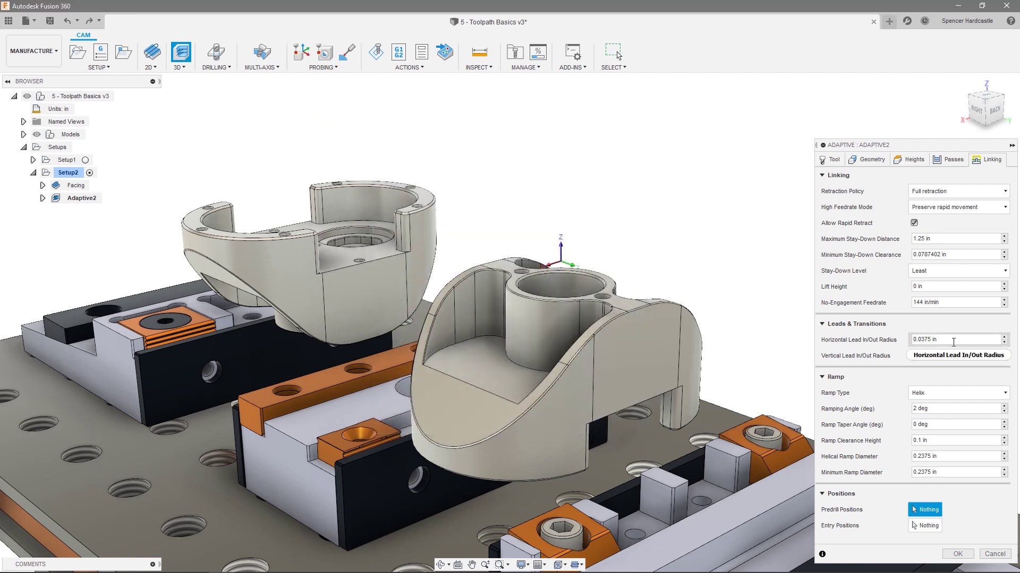
click(959, 554)
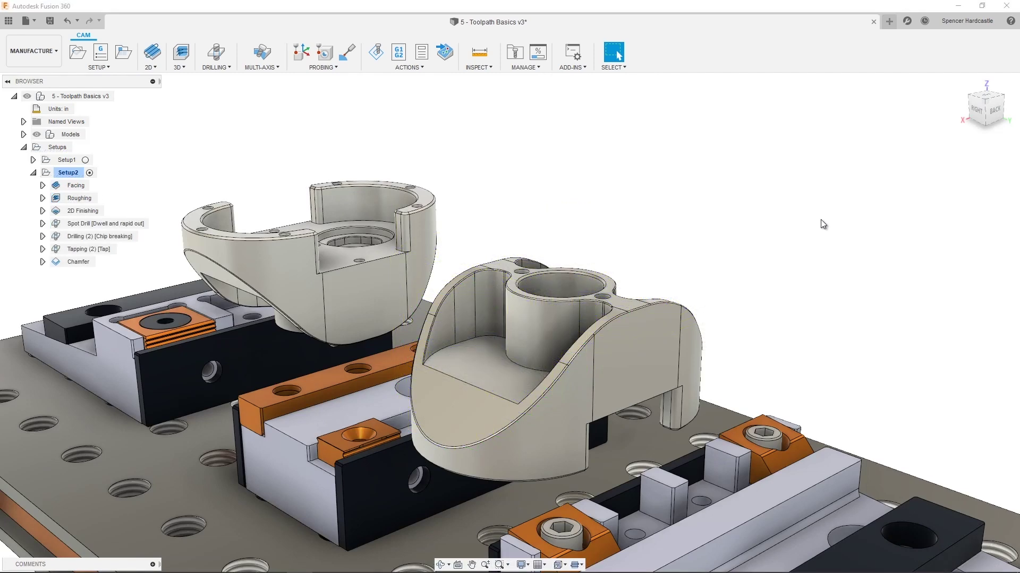
Step: Add a 3D Parallel operation to Setup2 using the #11 Ø1/4" ball end mill
click(179, 68)
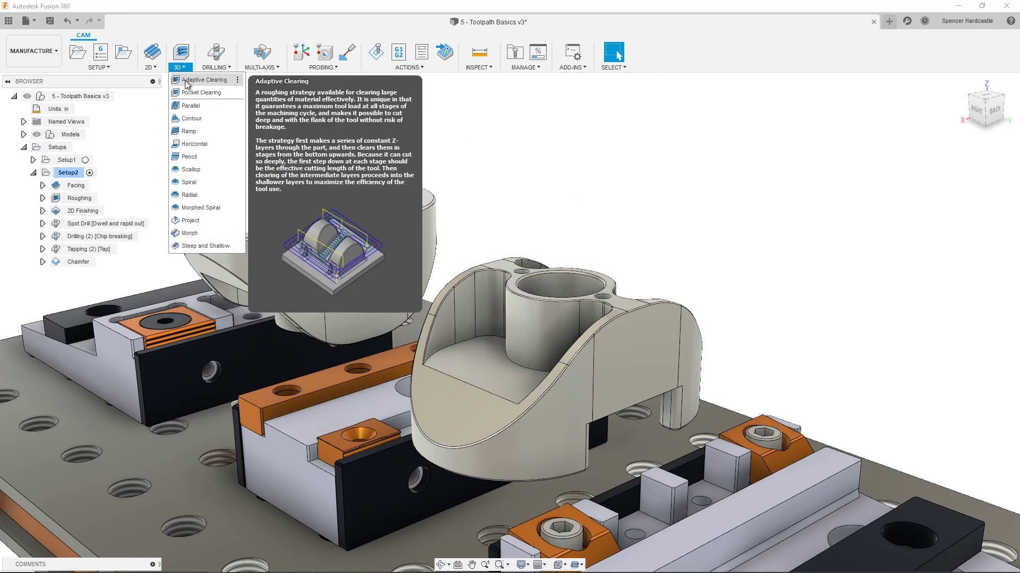
click(200, 106)
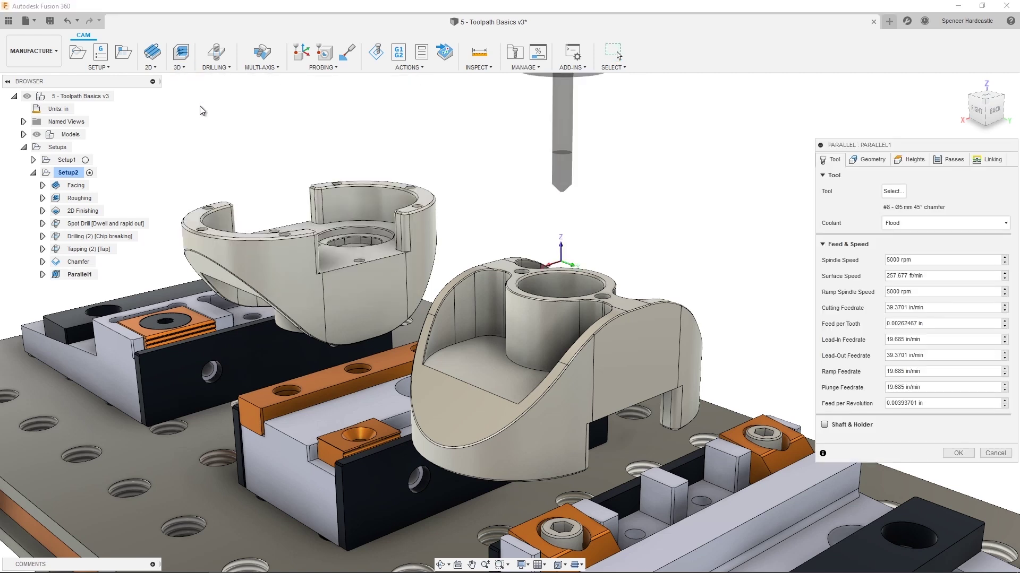
click(894, 193)
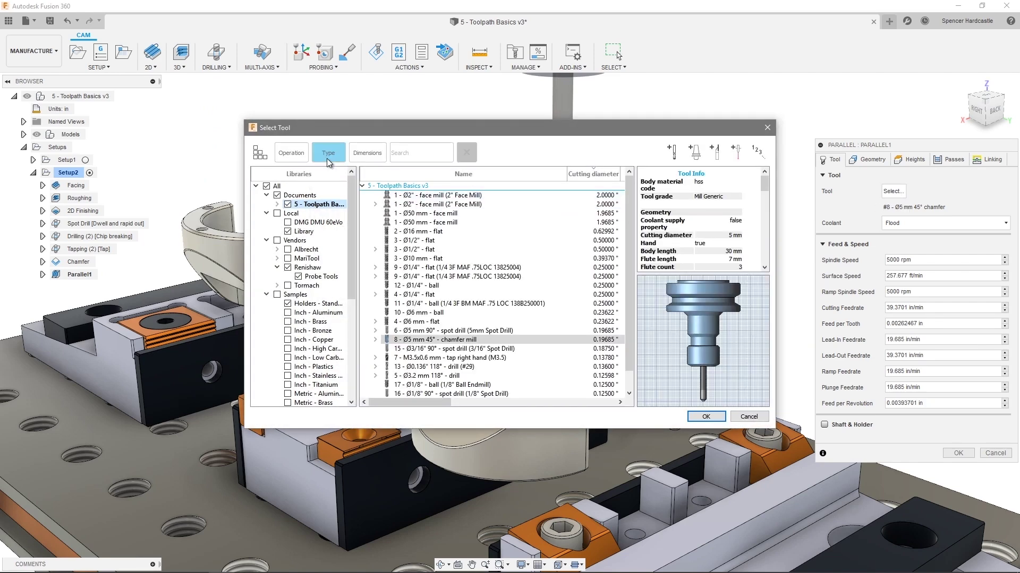
click(328, 153)
click(341, 210)
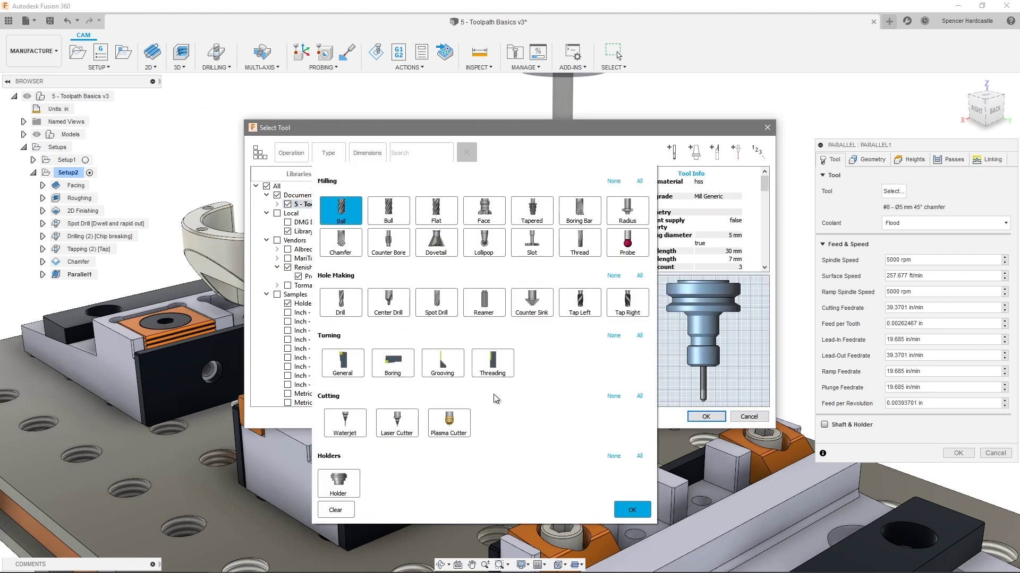
click(632, 510)
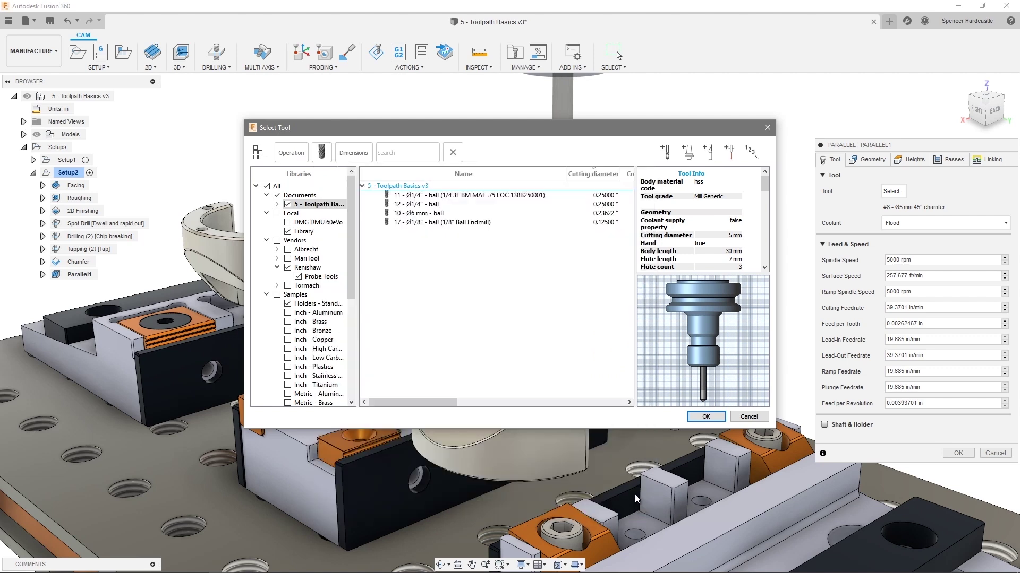
click(444, 196)
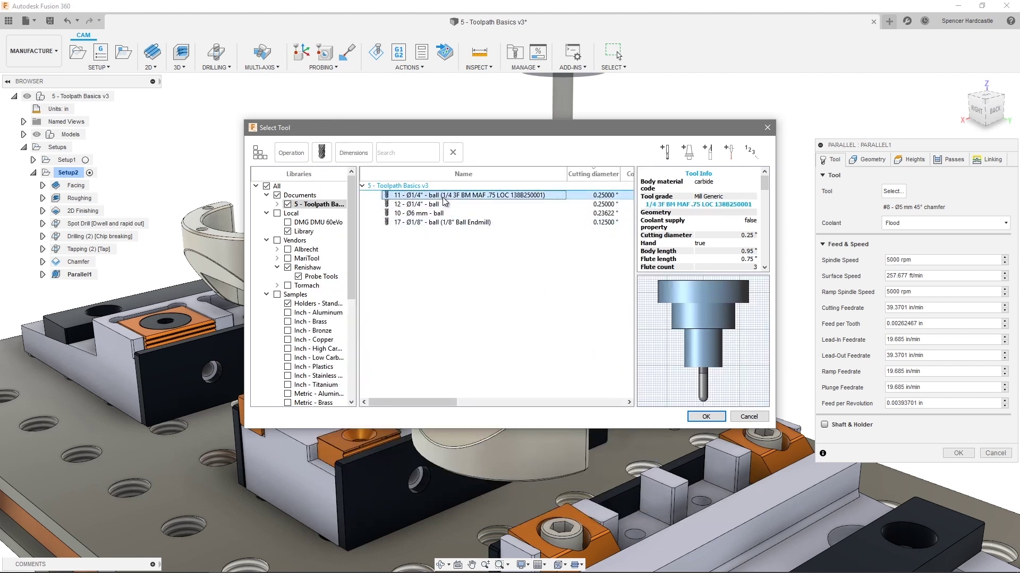
click(706, 416)
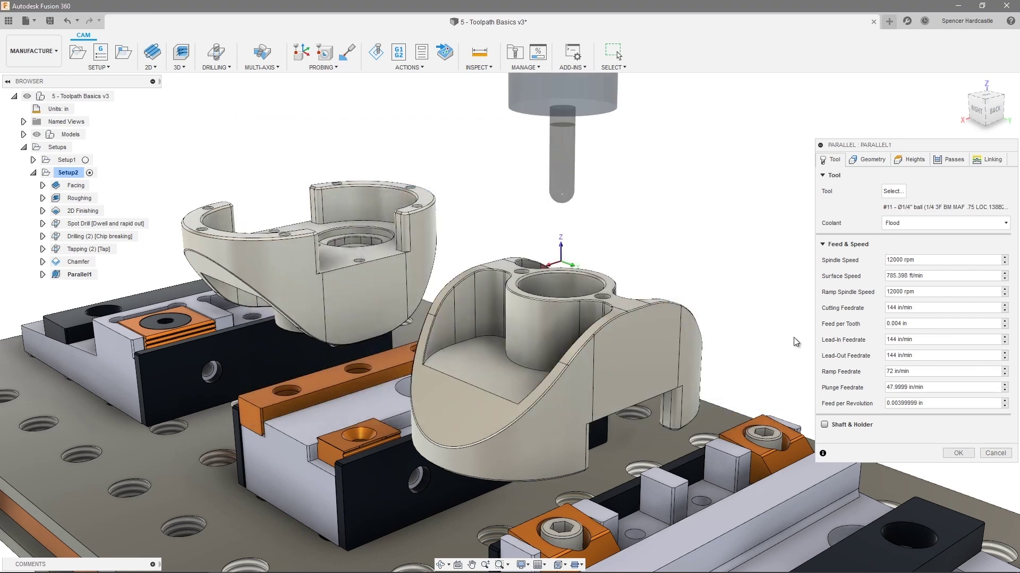
Step: Set Parallel1's machining boundary to a selection of four edge chains on the part
click(871, 160)
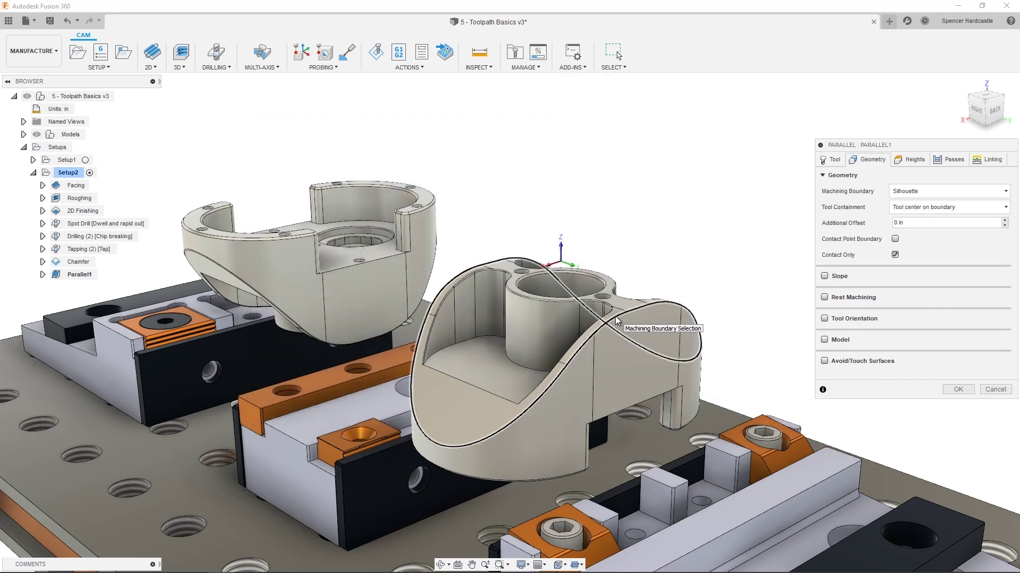
click(616, 313)
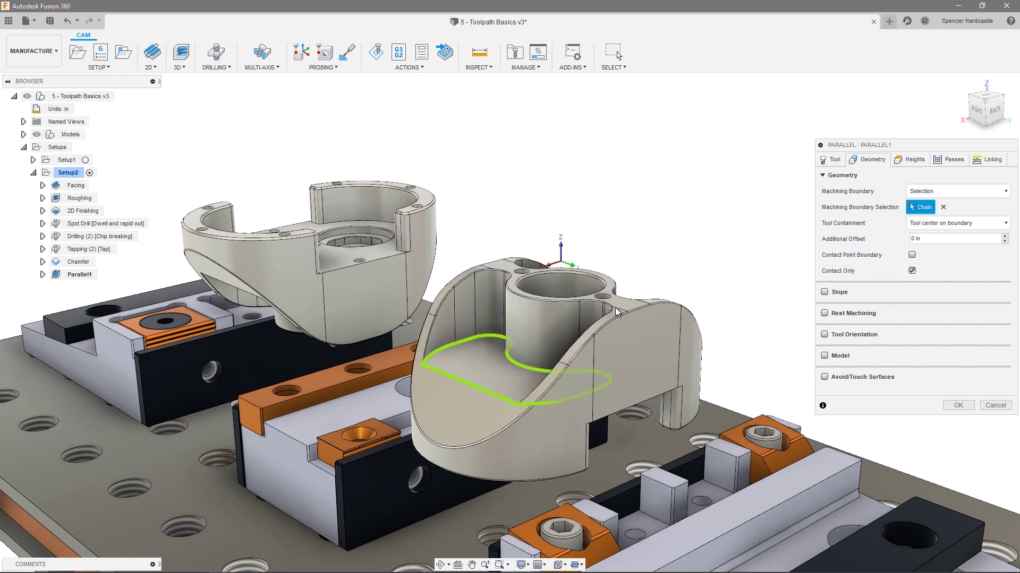
click(625, 315)
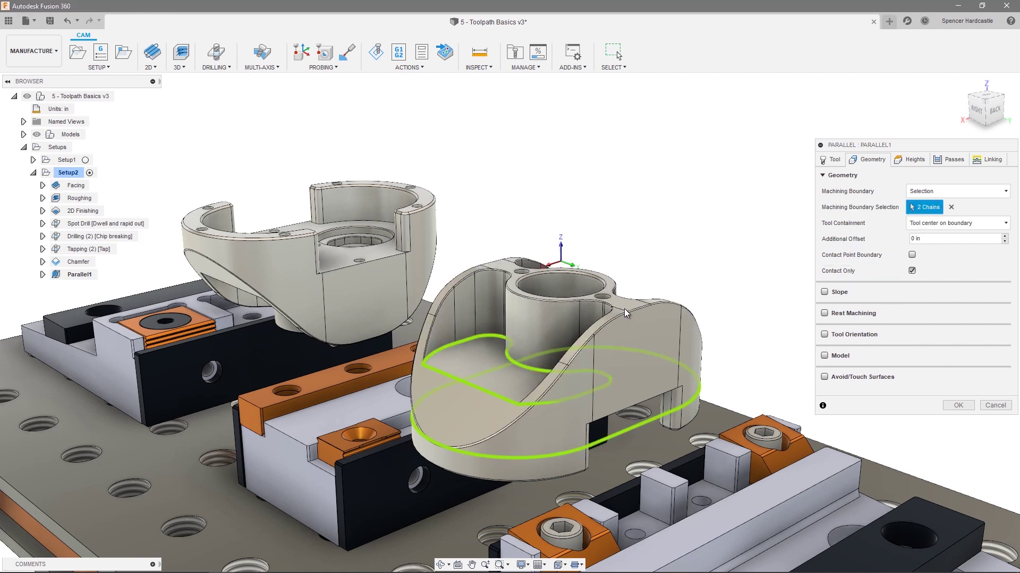
click(619, 293)
click(609, 285)
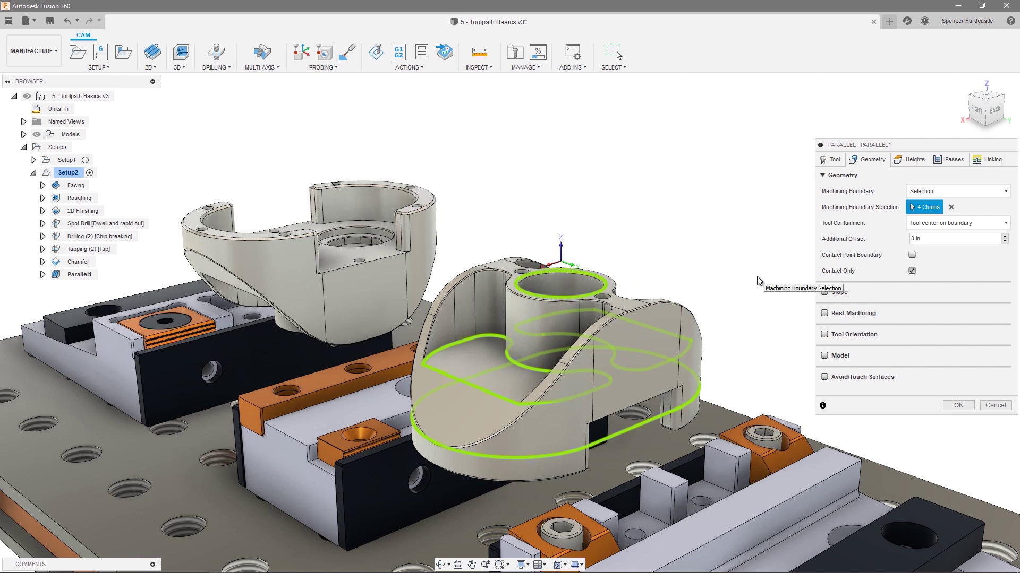
Step: Keep tool center on boundary containment and enable Contact Point Boundary
click(997, 227)
mouse_move(977, 255)
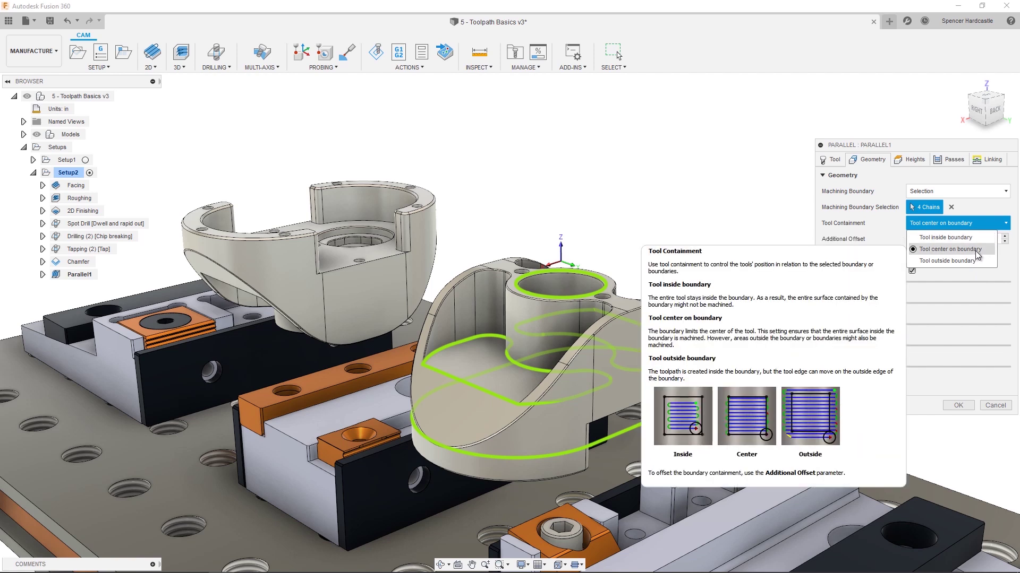
click(975, 250)
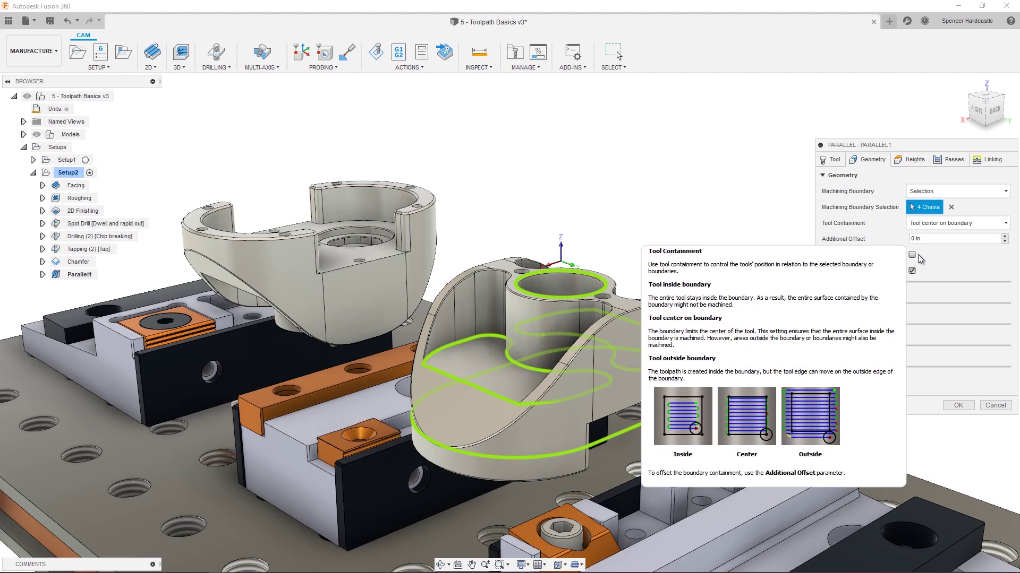
mouse_move(912, 258)
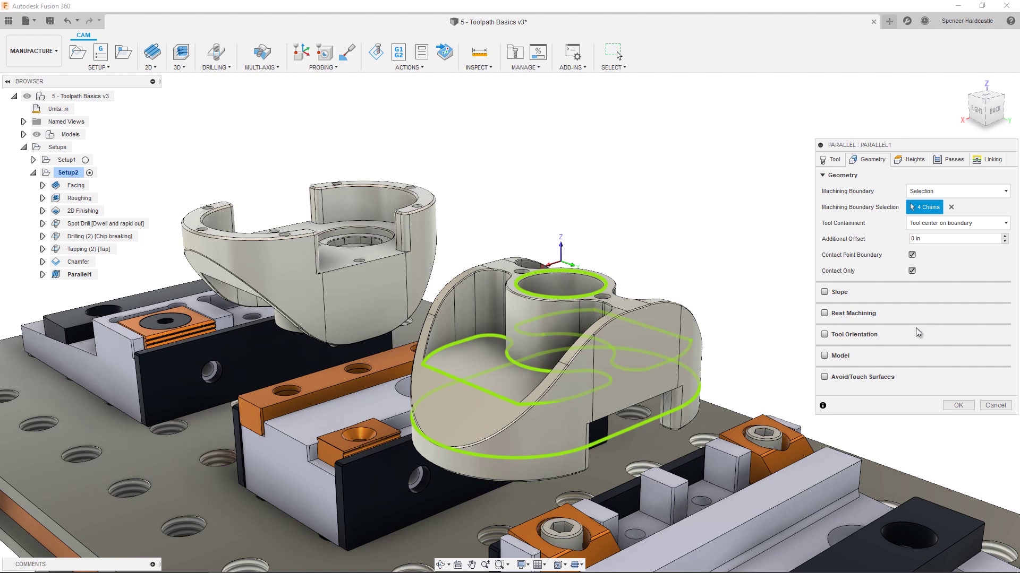
Step: Enable Avoid/Touch Surfaces for Parallel1 on the part's top face with 0 clearance
click(824, 377)
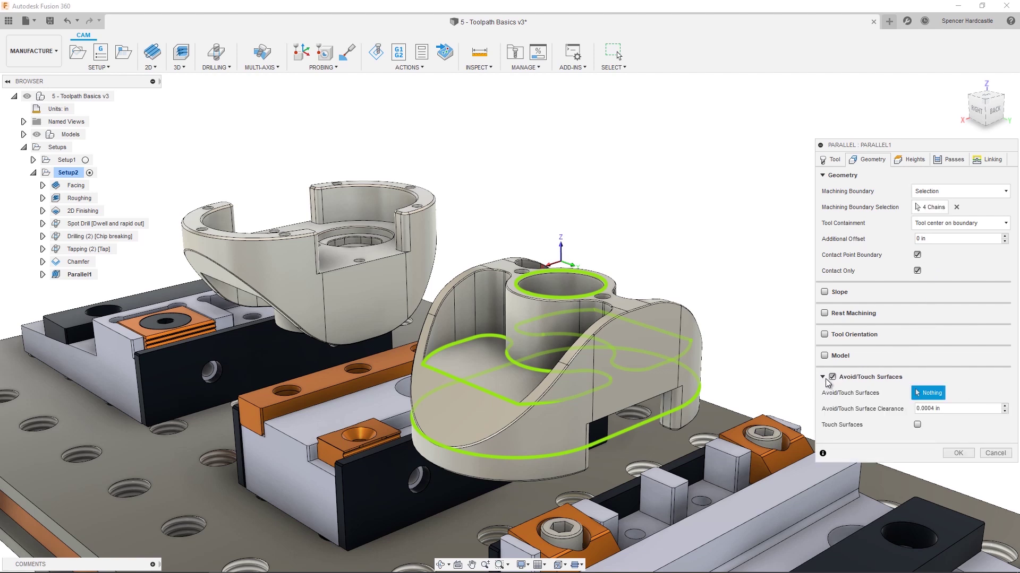
click(627, 305)
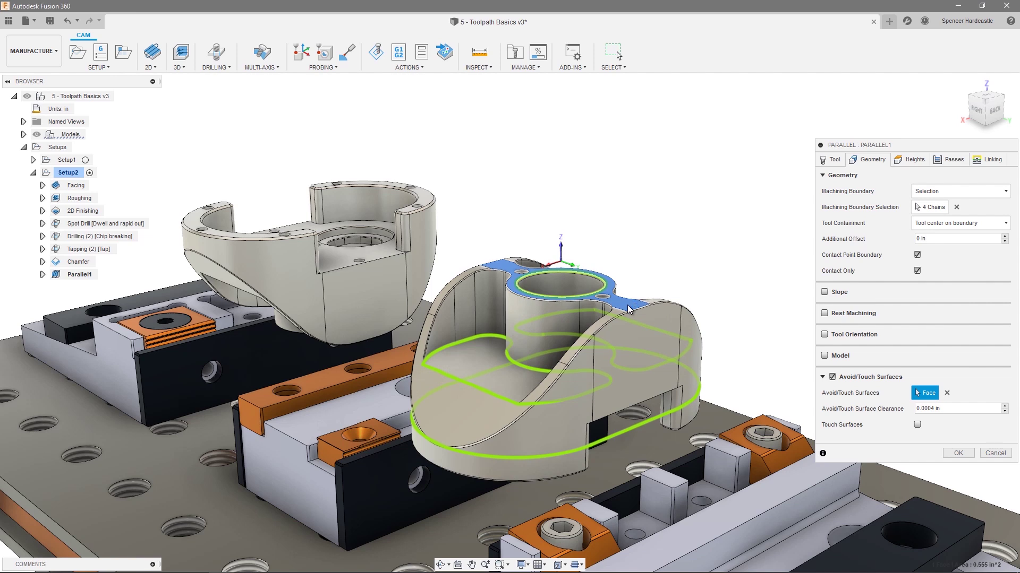
click(882, 408)
text(0)
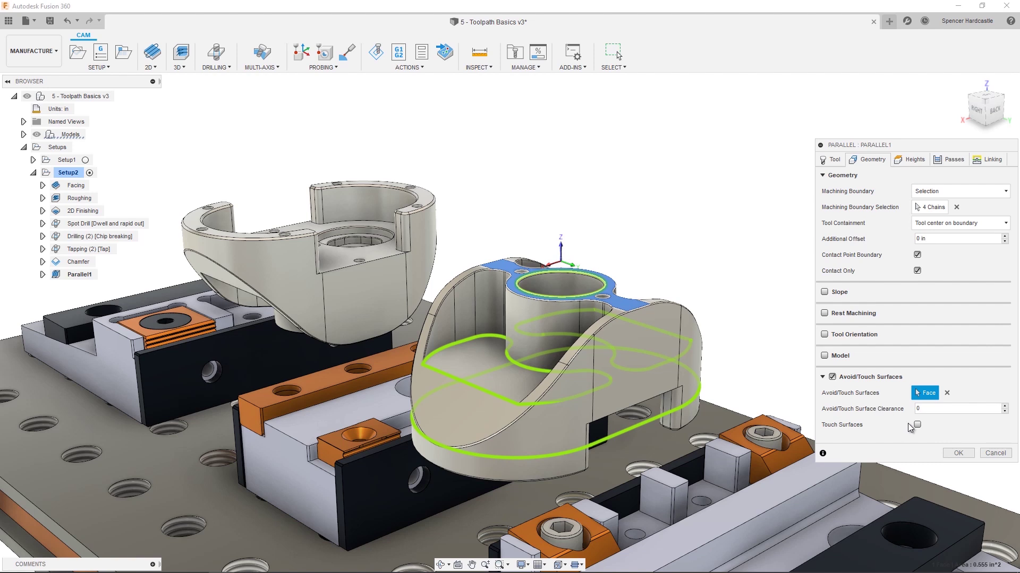
mouse_move(917, 428)
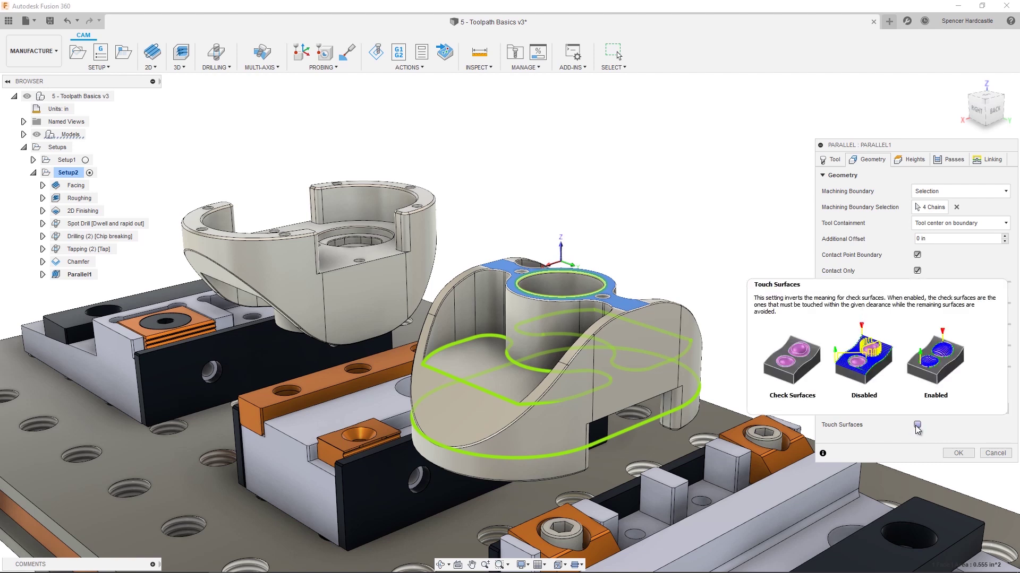
click(948, 160)
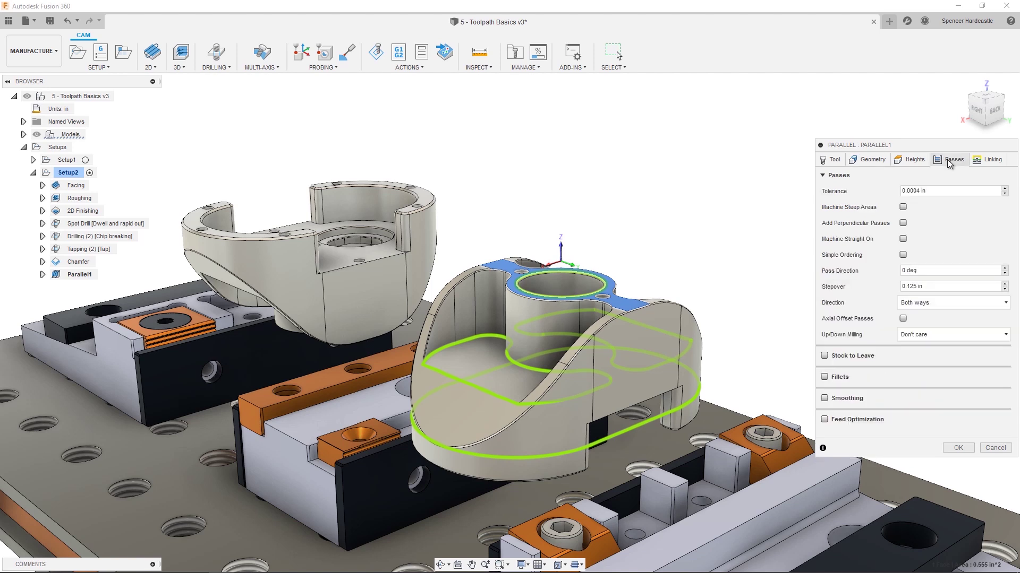
Step: Set Parallel1's stepover expression to tool_diameter * 0.1 (0.025 in)
right_click(927, 287)
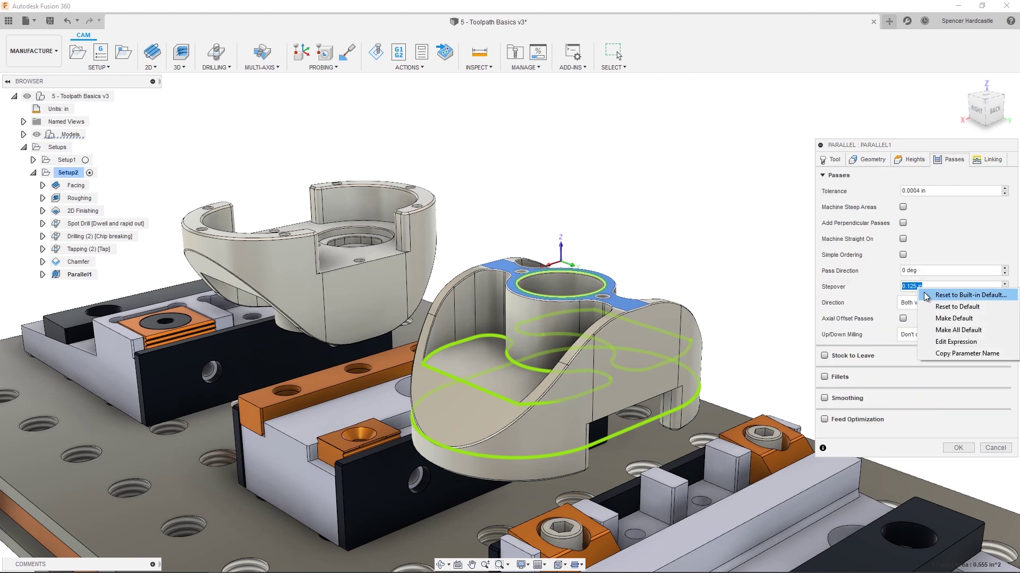
click(939, 342)
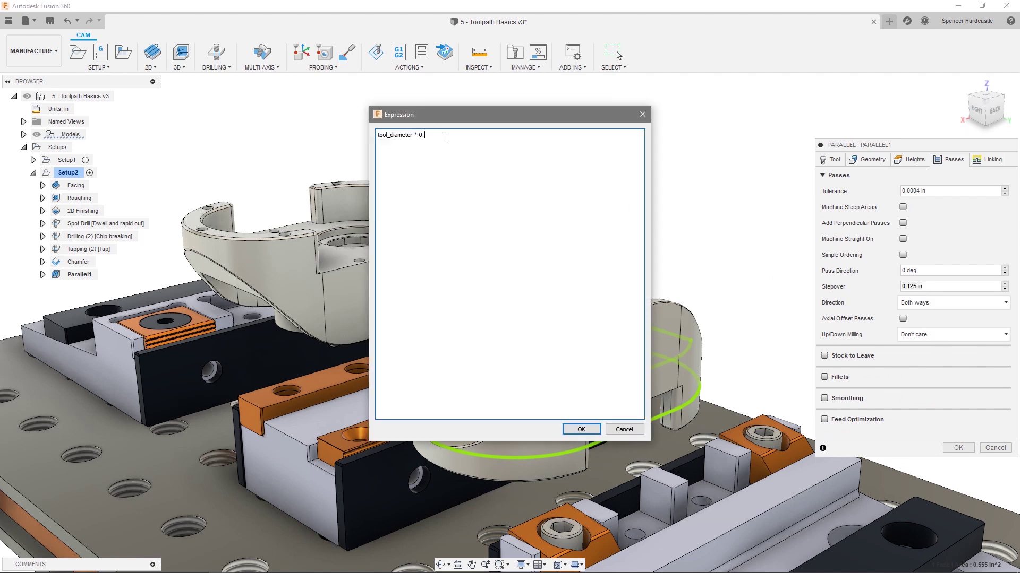
click(581, 429)
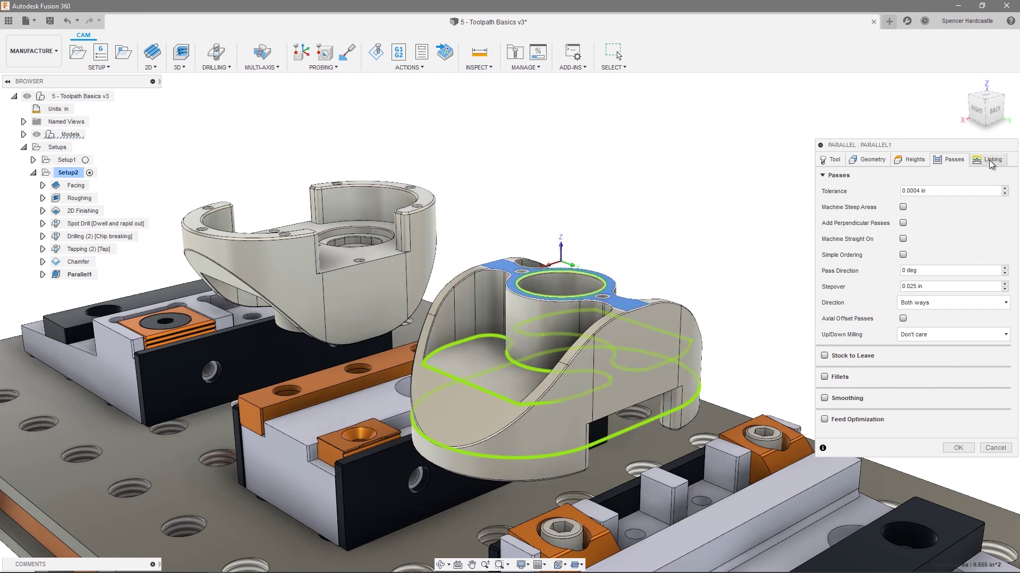
Step: Change Parallel1's retraction policy in Linking and generate the toolpath
click(989, 160)
click(974, 195)
click(950, 210)
click(963, 419)
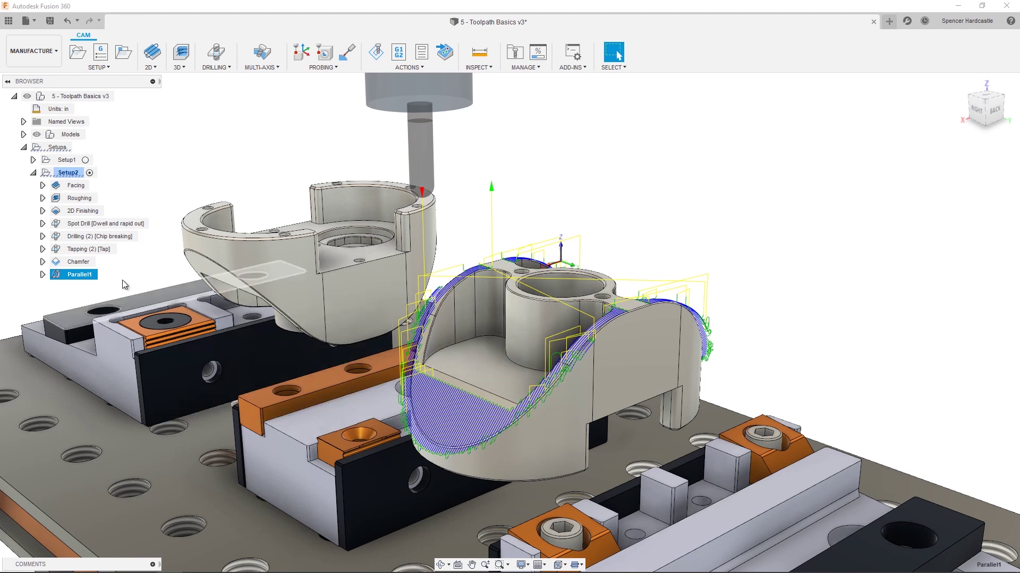
Step: Change Parallel1's additional boundary offset to -tolerance and regenerate its parallel toolpath
right_click(74, 273)
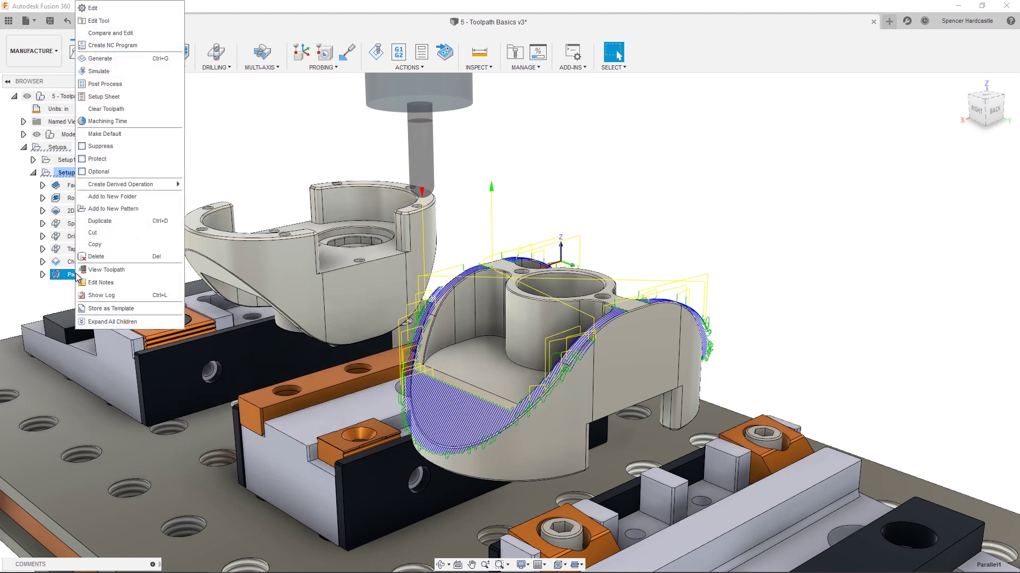
click(126, 10)
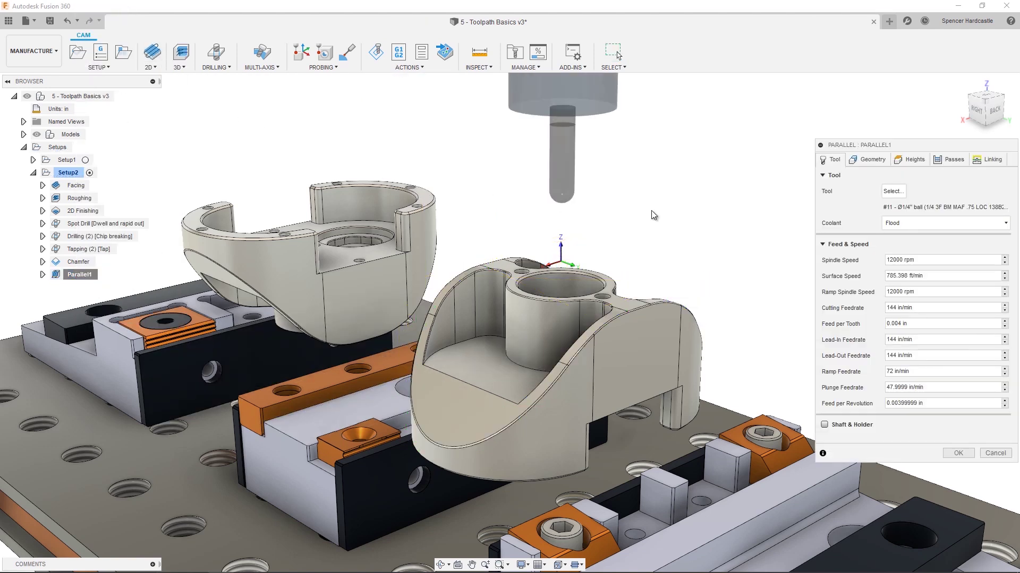
click(868, 160)
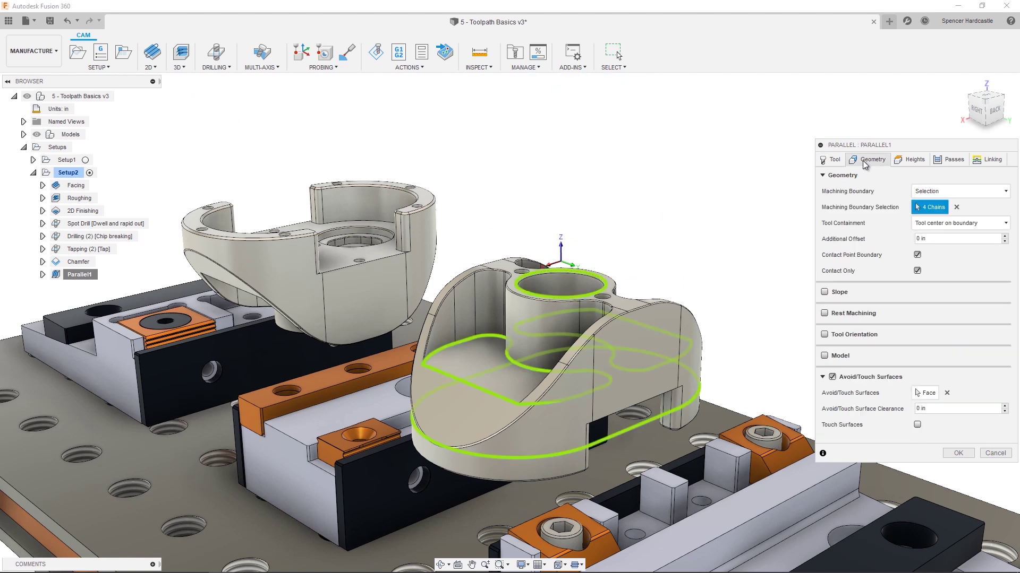
click(887, 239)
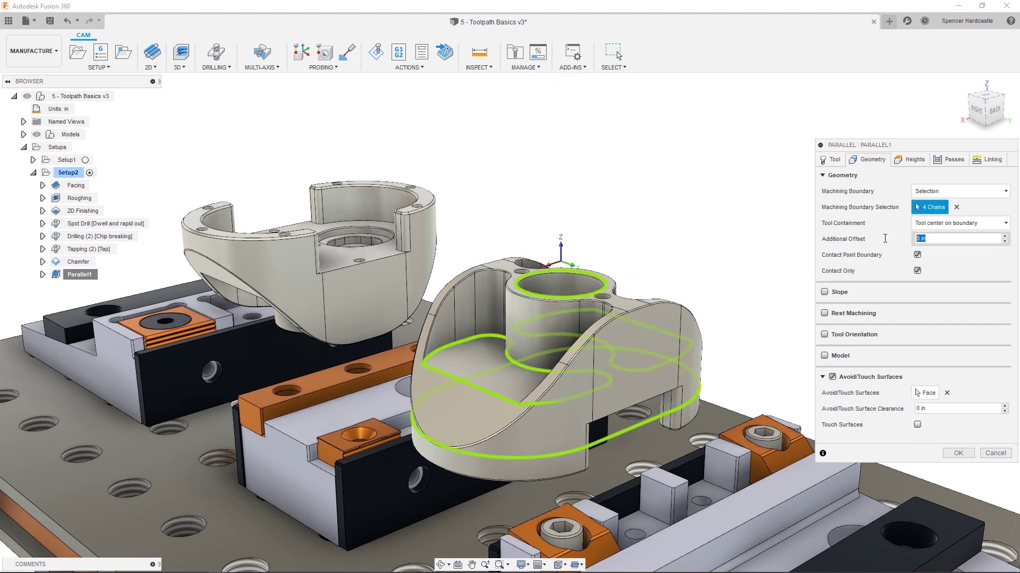
text(-c)
key(Tab)
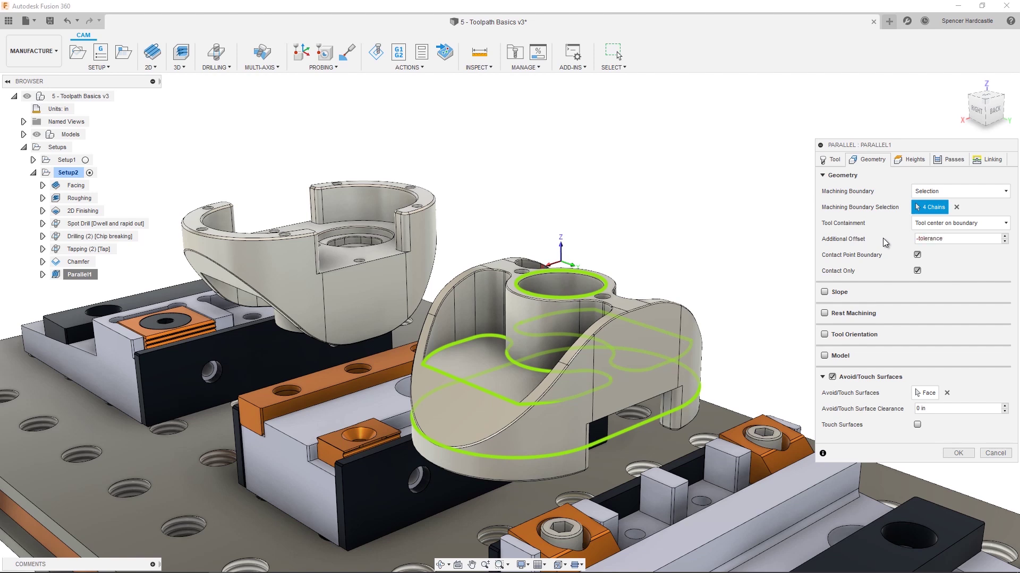
click(962, 162)
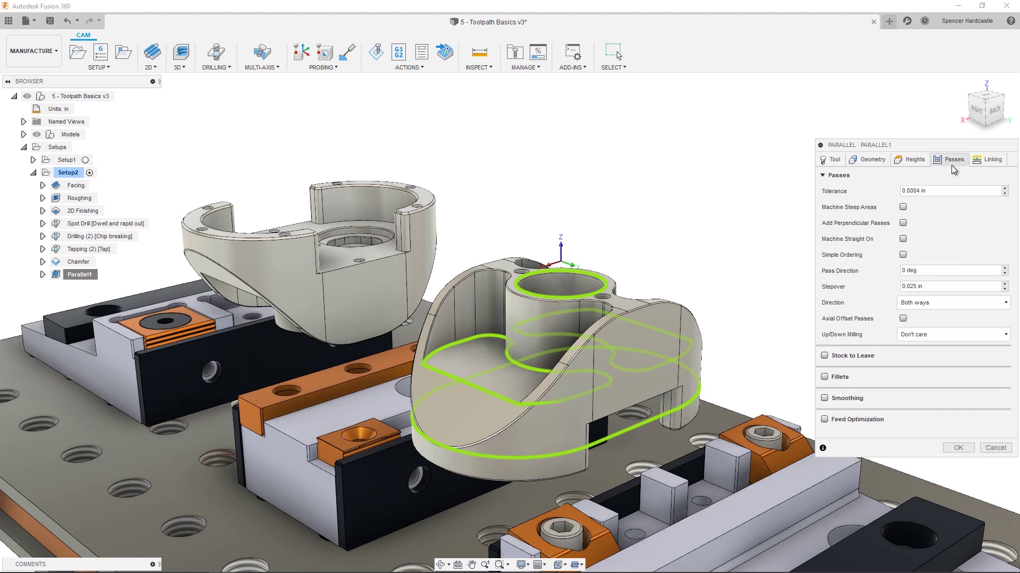
click(958, 447)
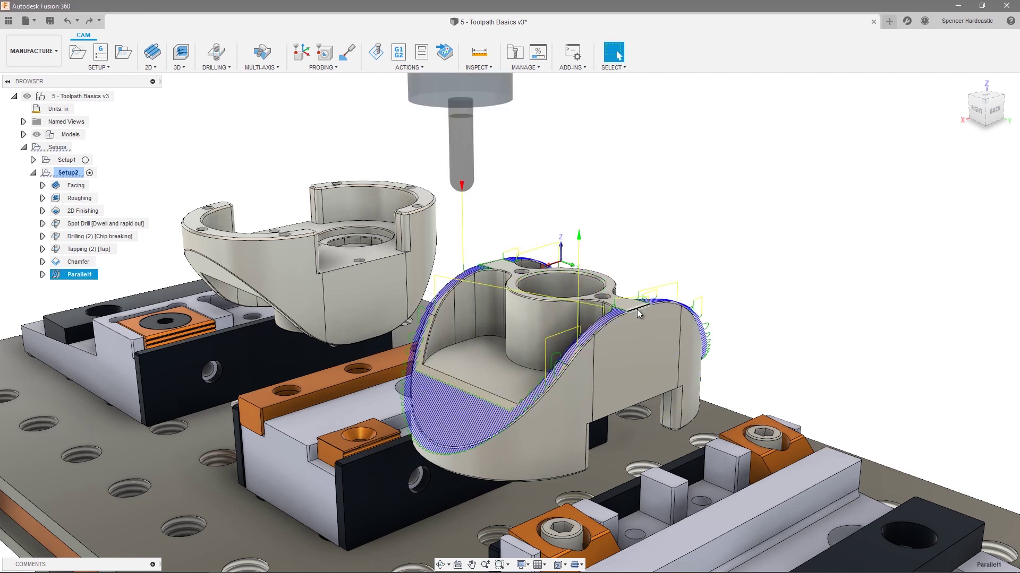
Step: Hide Parallel1's toolpath and add a new 3D Scallop finishing operation
click(604, 211)
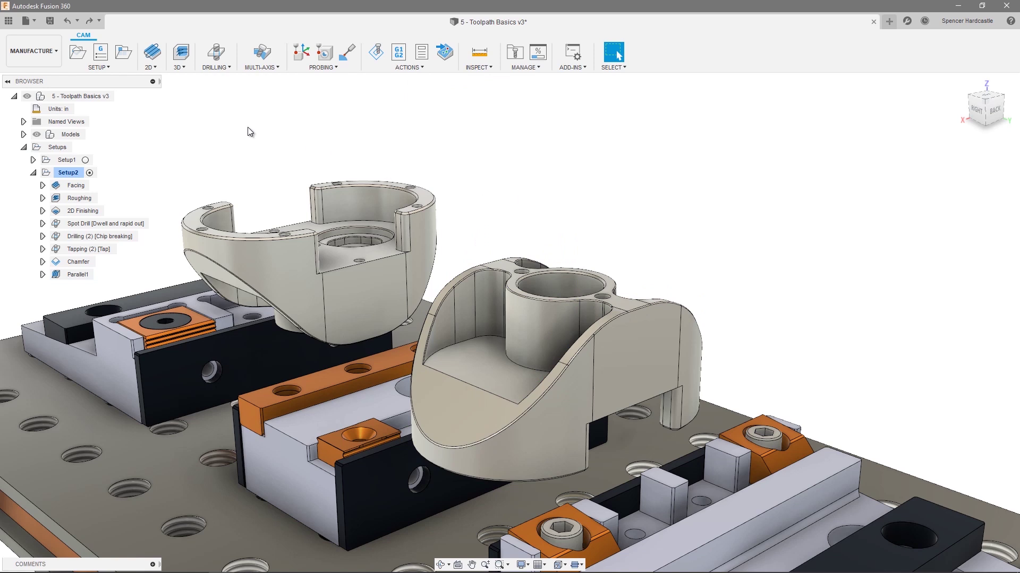
click(180, 67)
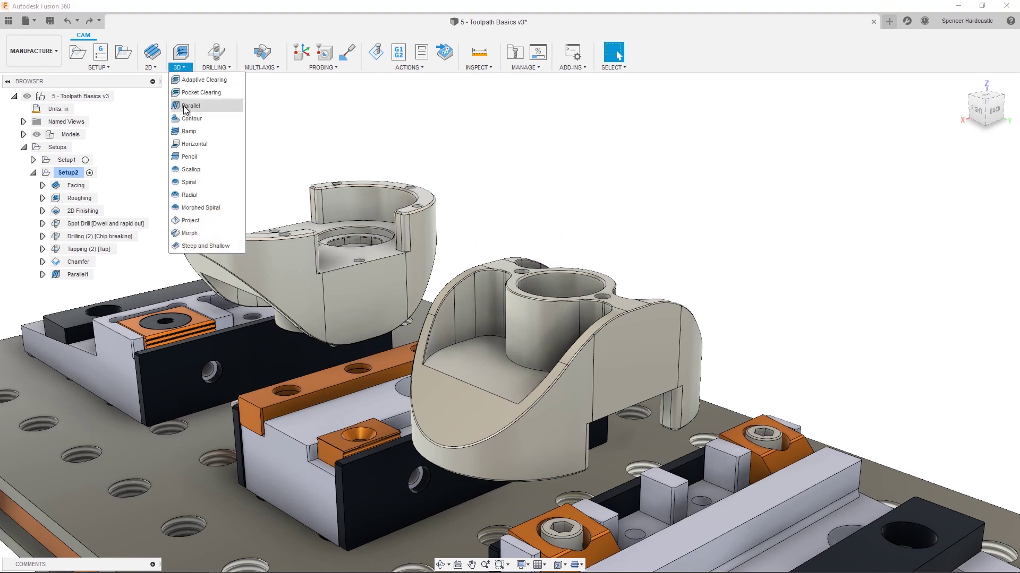
click(200, 171)
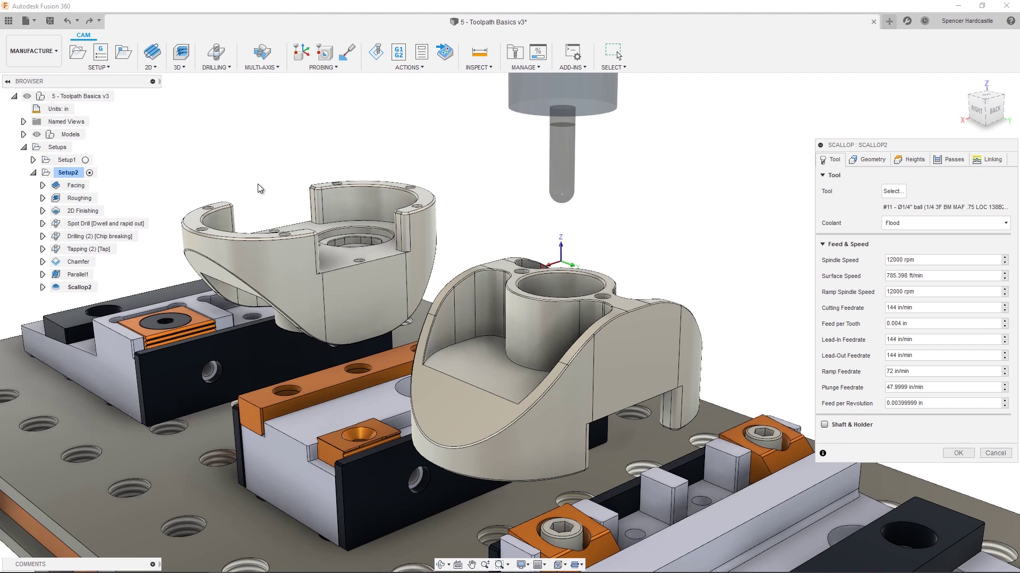
Step: Give Scallop2 the #11 1/4-inch ball end mill already used by Parallel1
click(895, 193)
click(482, 304)
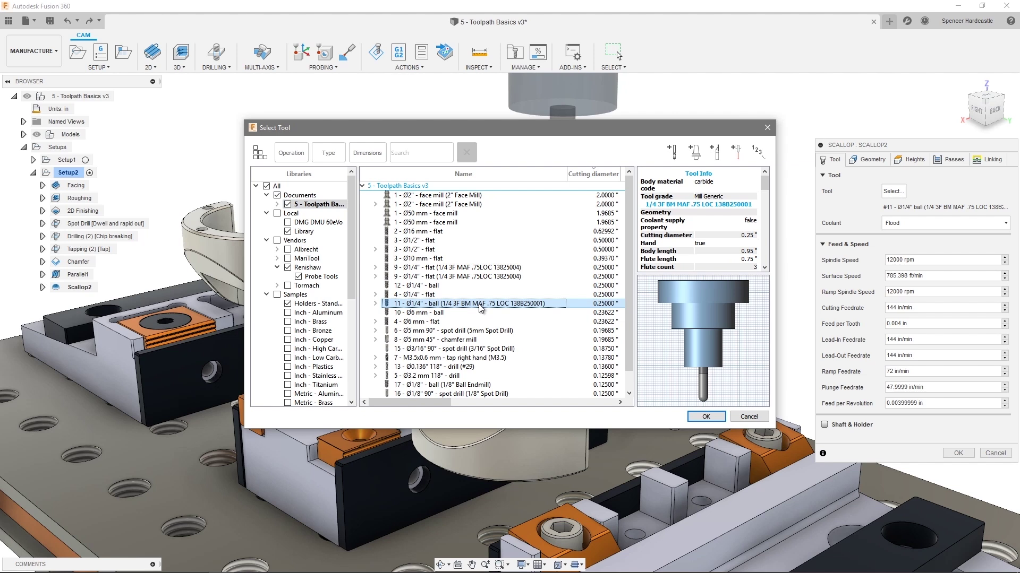
click(376, 304)
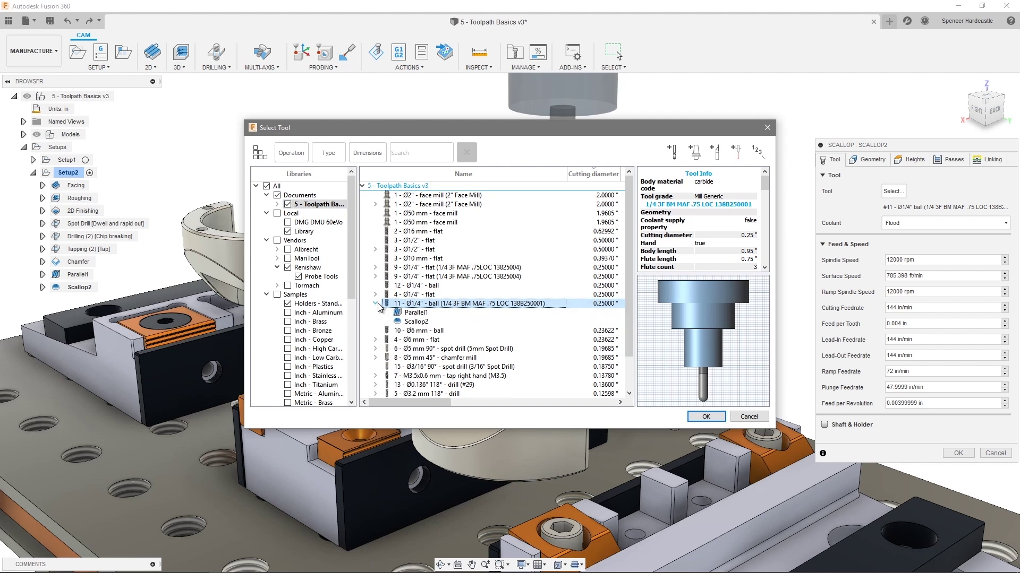
click(432, 314)
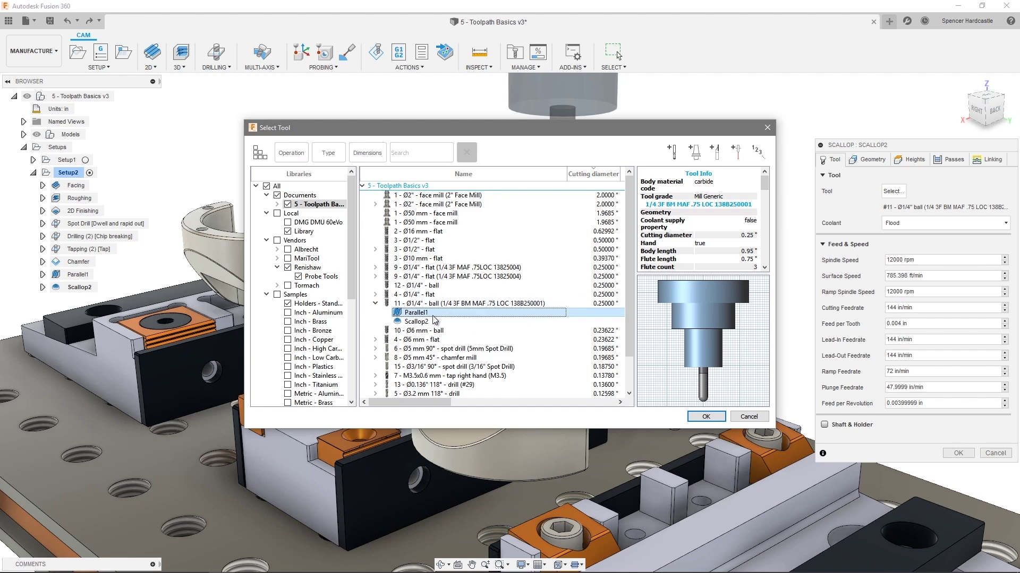
click(706, 417)
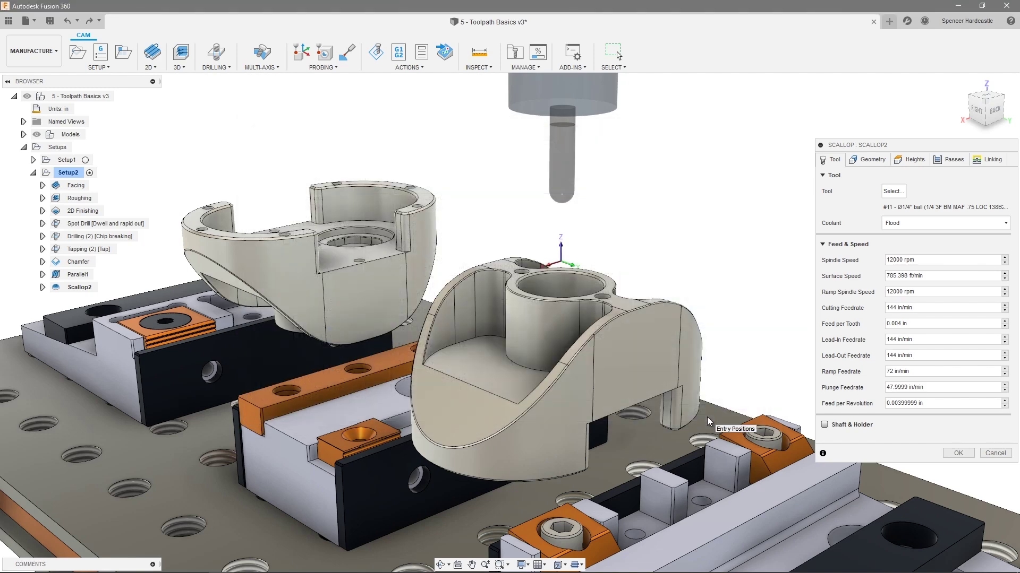
click(872, 161)
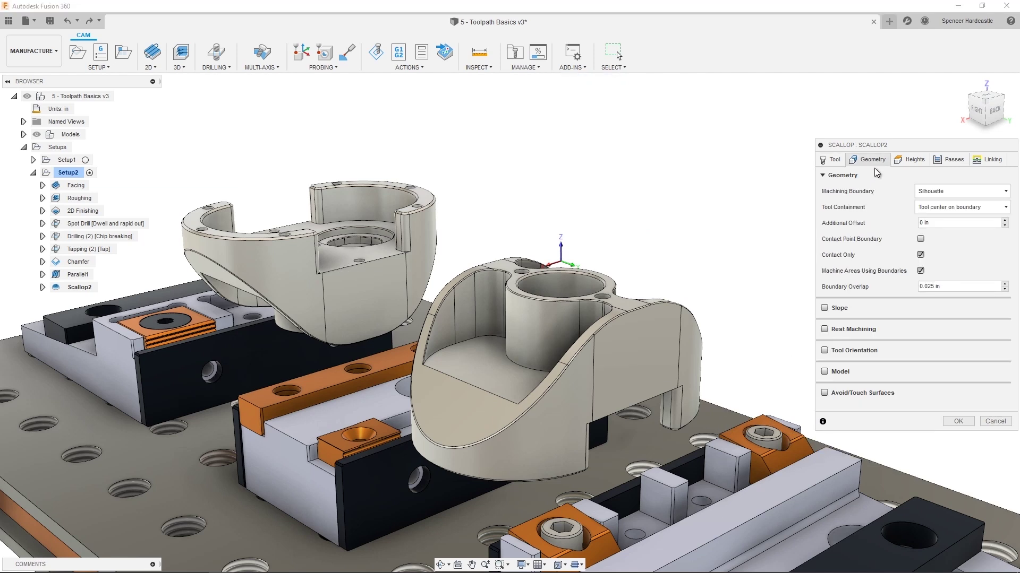
Step: Select the part's outer, pocket and top edges as Scallop2's machining boundary
click(640, 310)
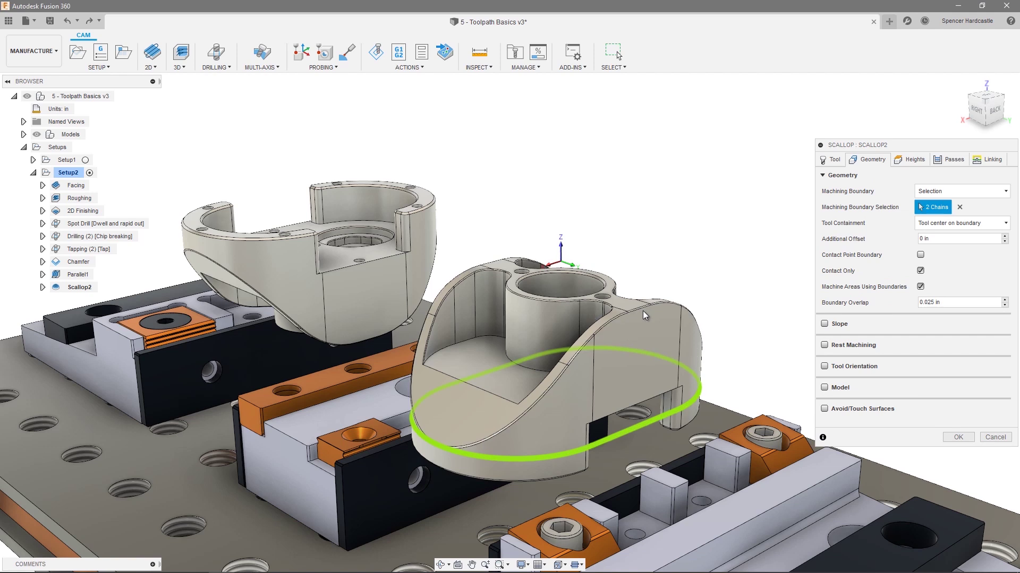
click(607, 310)
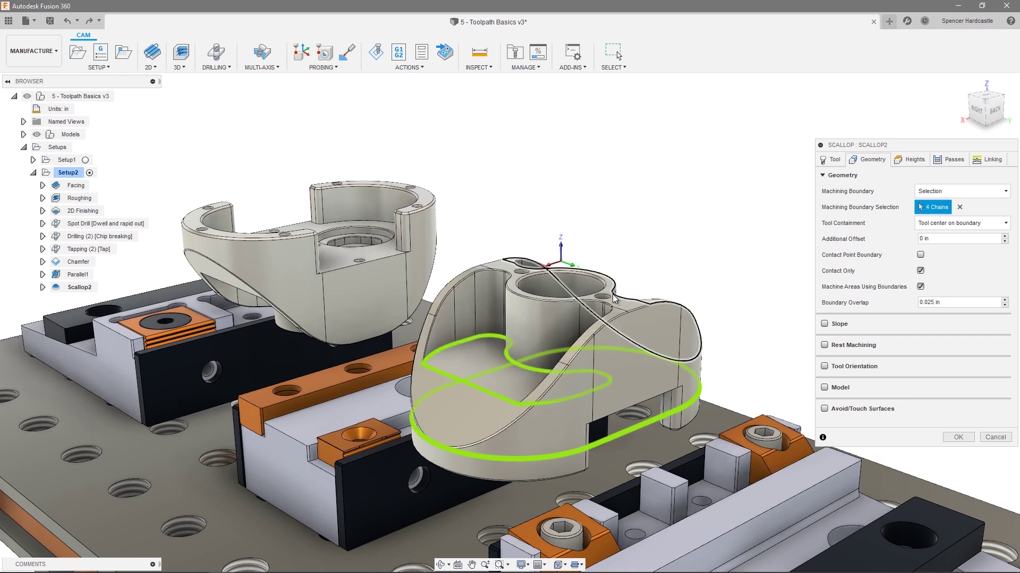
click(646, 306)
Step: Set the additional offset to -tolerance, enable Contact Point Boundary, and set boundary overlap to 0
drag(934, 239, 885, 237)
text(-tolerance)
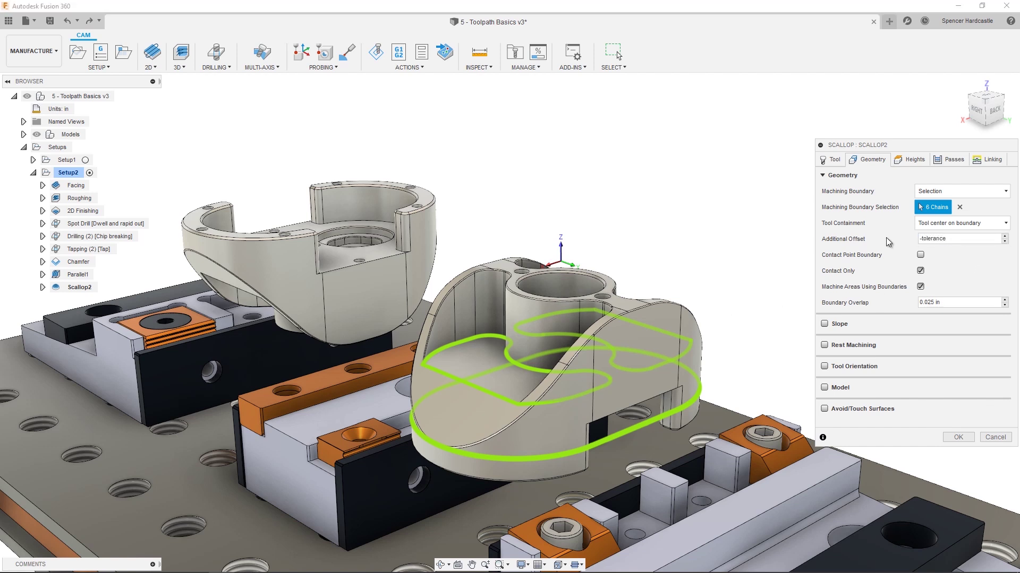
click(920, 255)
drag(938, 287, 891, 288)
text(0)
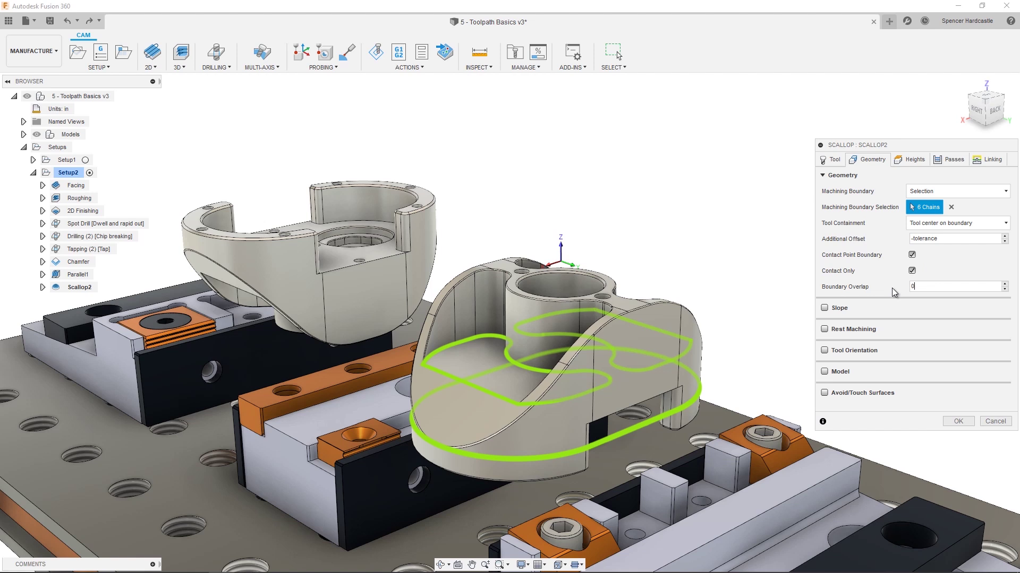
Step: Reduce Scallop2's stepover to 0.025 in
click(948, 160)
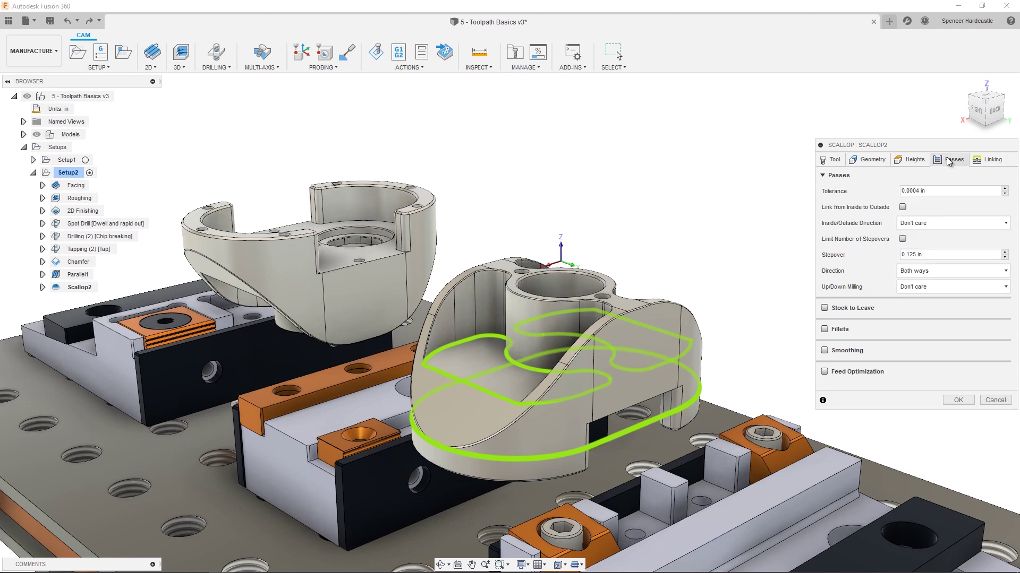
click(910, 254)
key(BackSpace)
text(0)
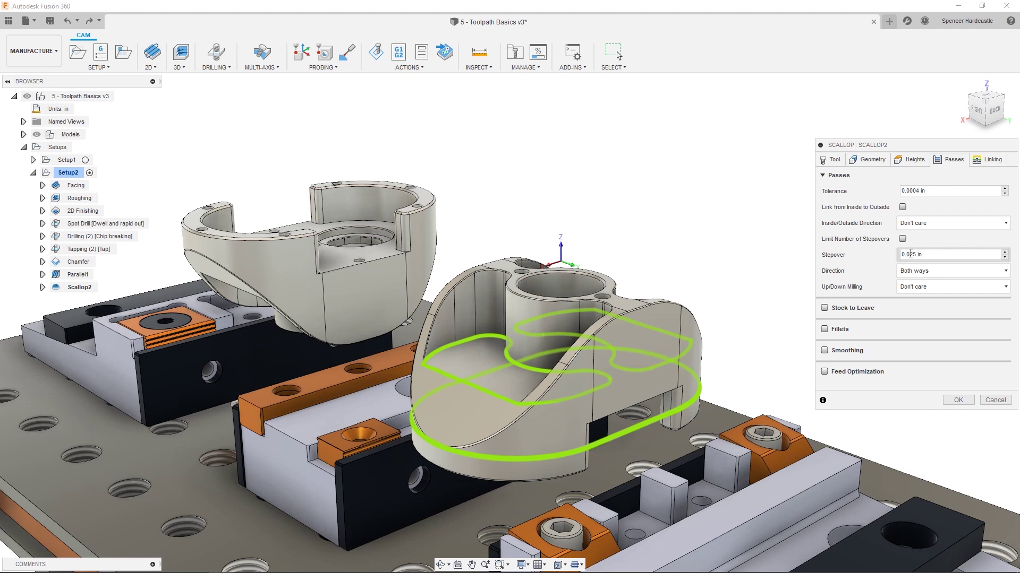
Step: Switch Scallop2 to minimum retraction, generate it, and simulate Setup2
click(989, 161)
click(963, 191)
click(960, 217)
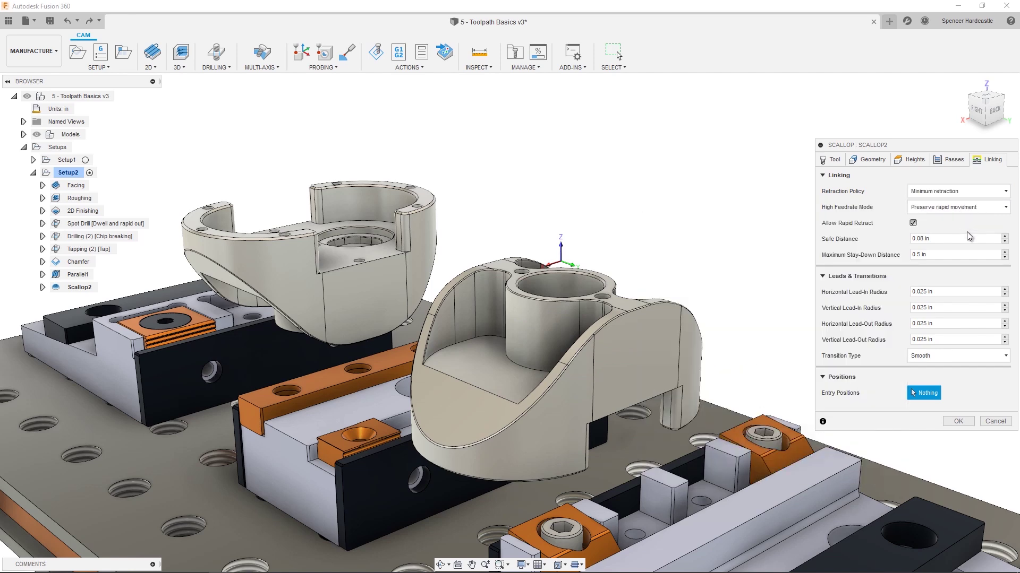
click(958, 422)
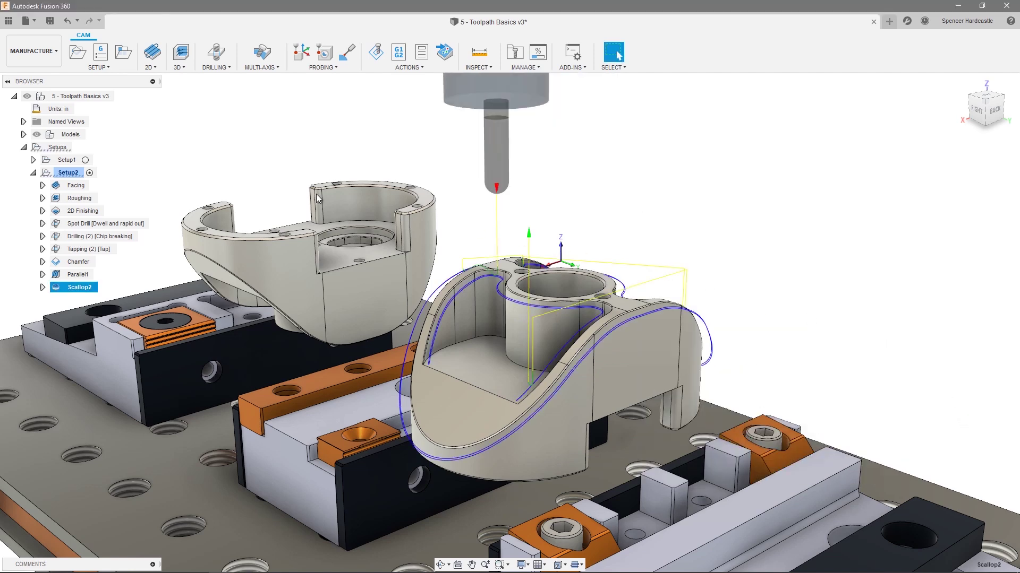
right_click(73, 174)
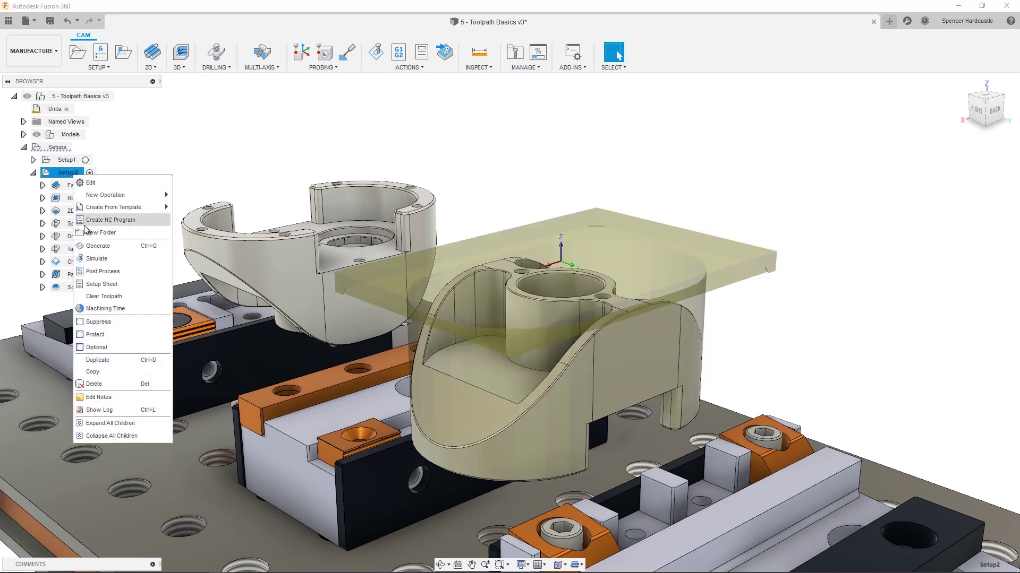
click(97, 260)
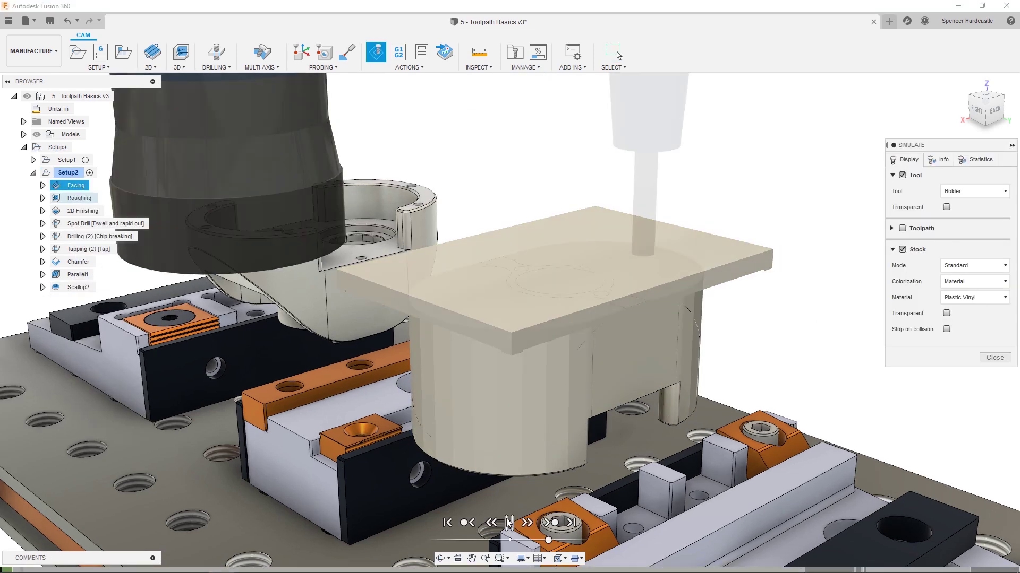